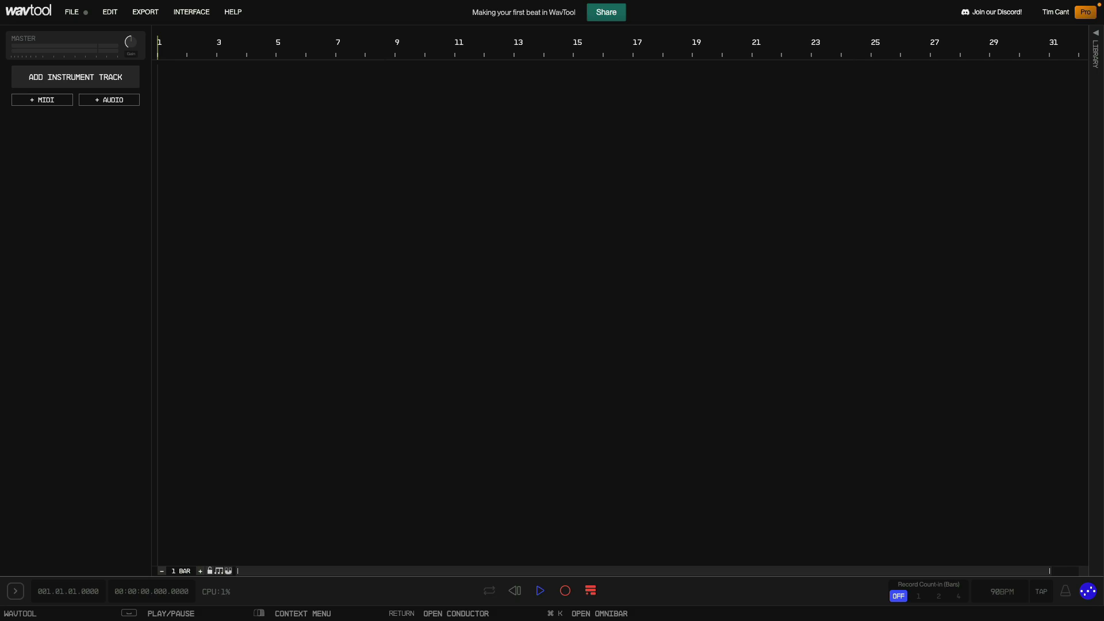
# Add a Hip Hop Drums track from the Library's Drum Instruments and arm it
pyautogui.click(1098, 36)
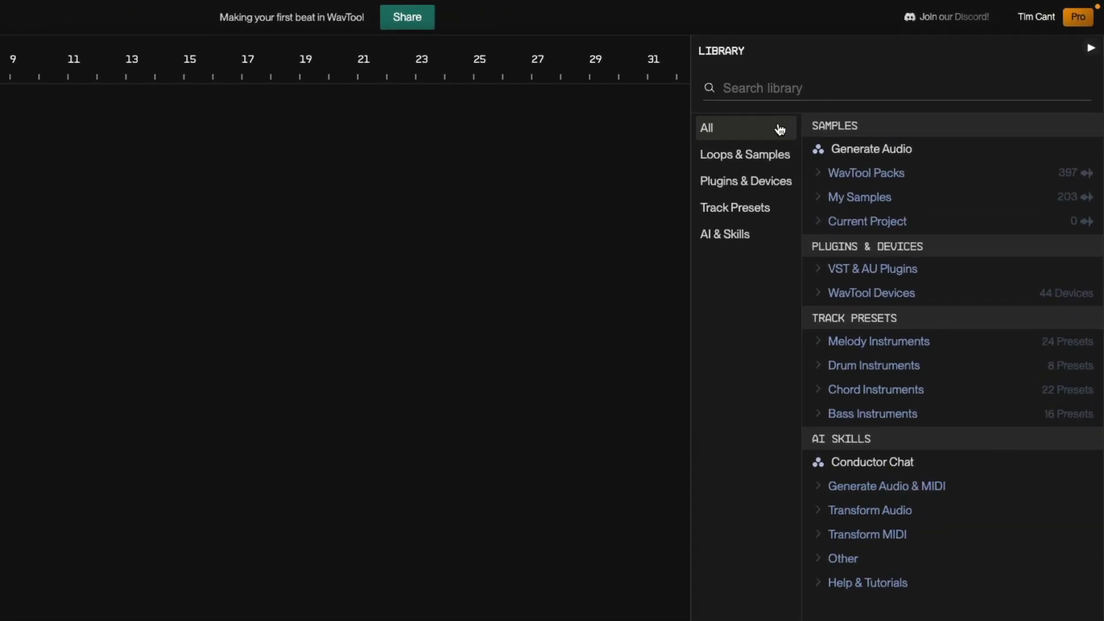
pyautogui.click(820, 368)
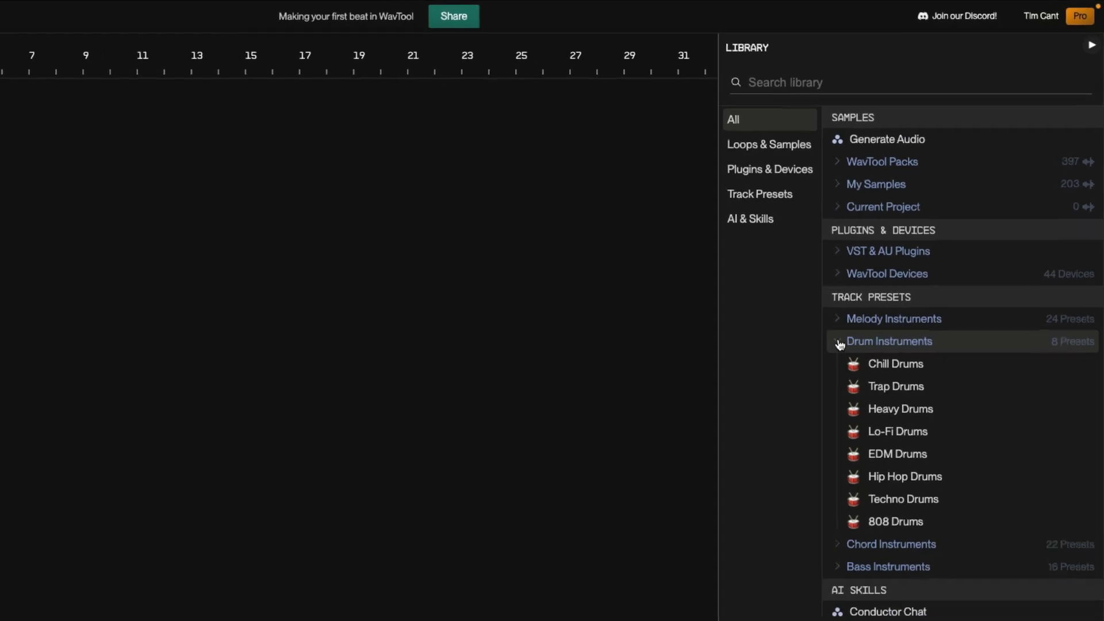
pyautogui.moveTo(951, 364)
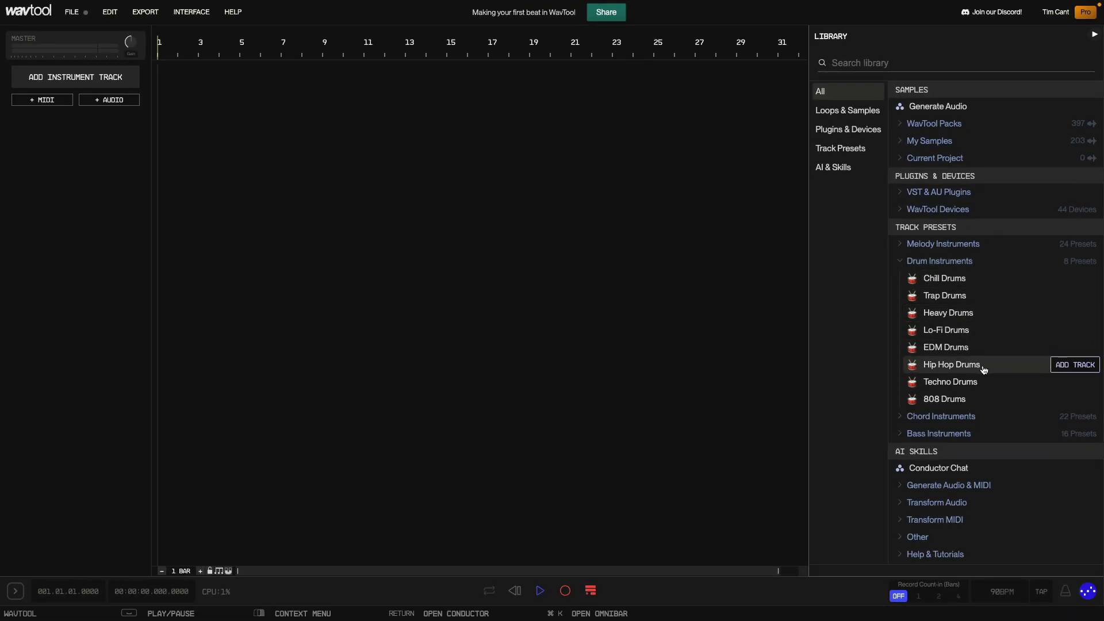
pyautogui.click(982, 369)
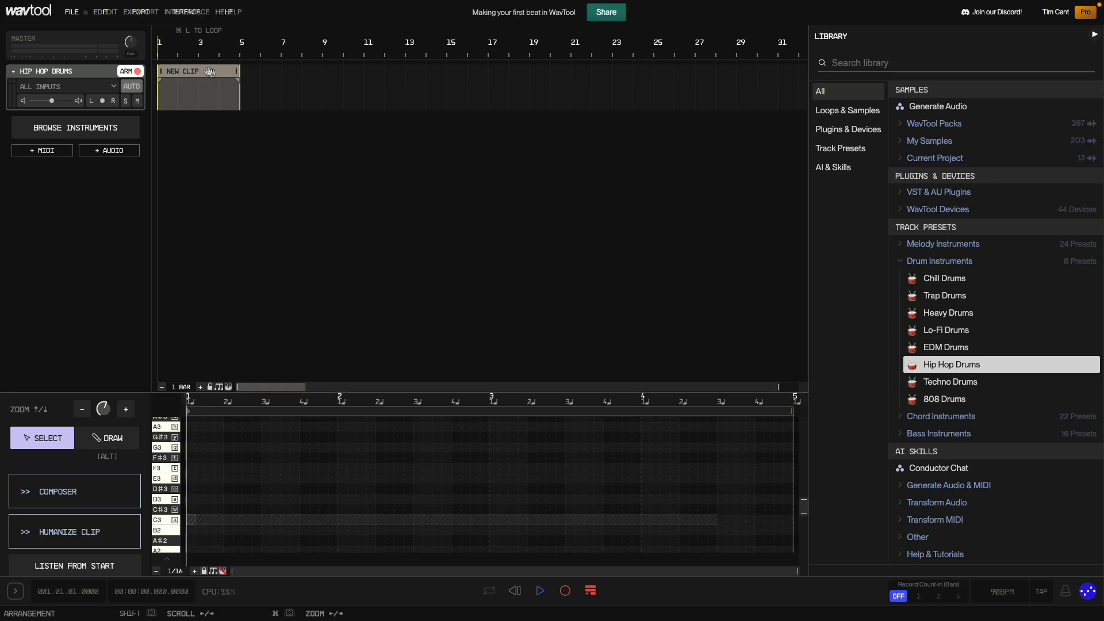
pyautogui.click(128, 74)
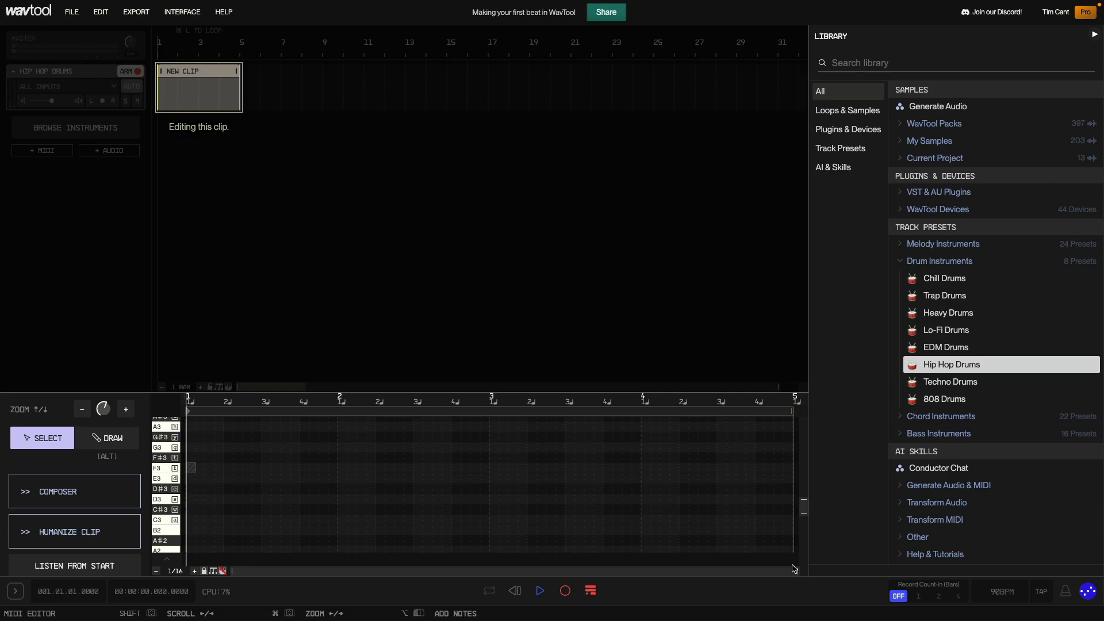
pyautogui.moveTo(797, 571); pyautogui.dragTo(383, 567)
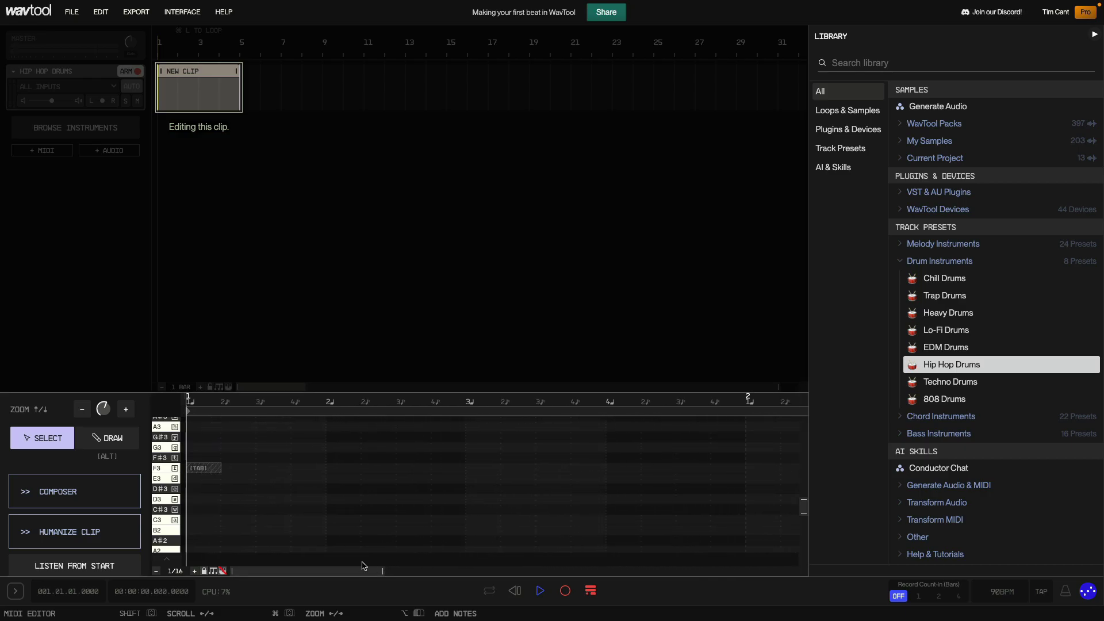
# Program a one-bar C3 and C#3 drum pattern across beats 1–4 and play it from the start
pyautogui.click(203, 521)
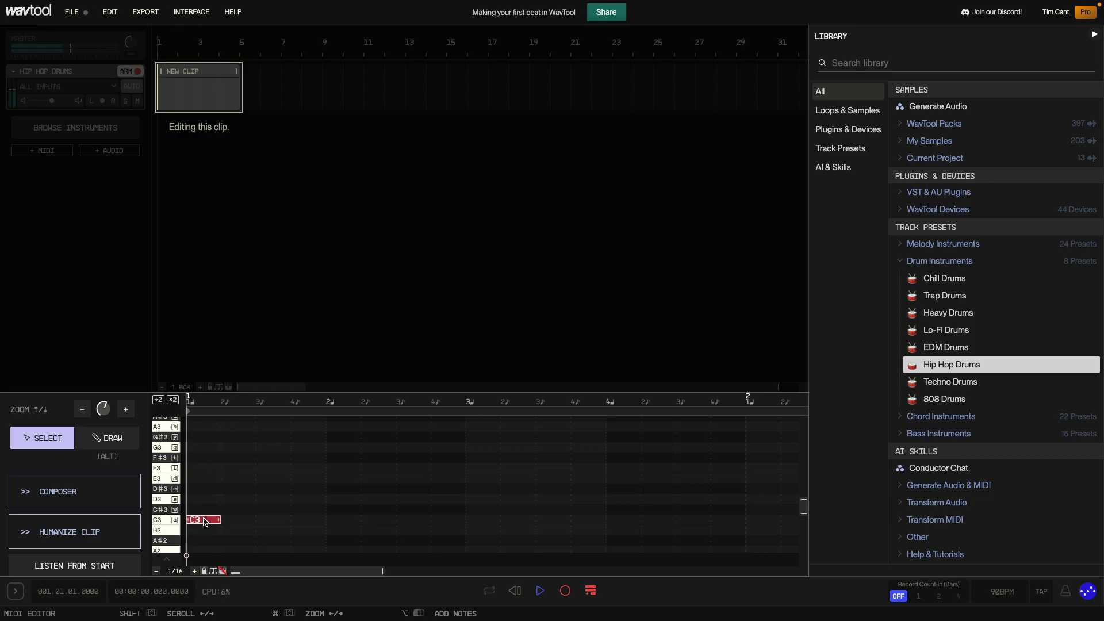
pyautogui.click(337, 511)
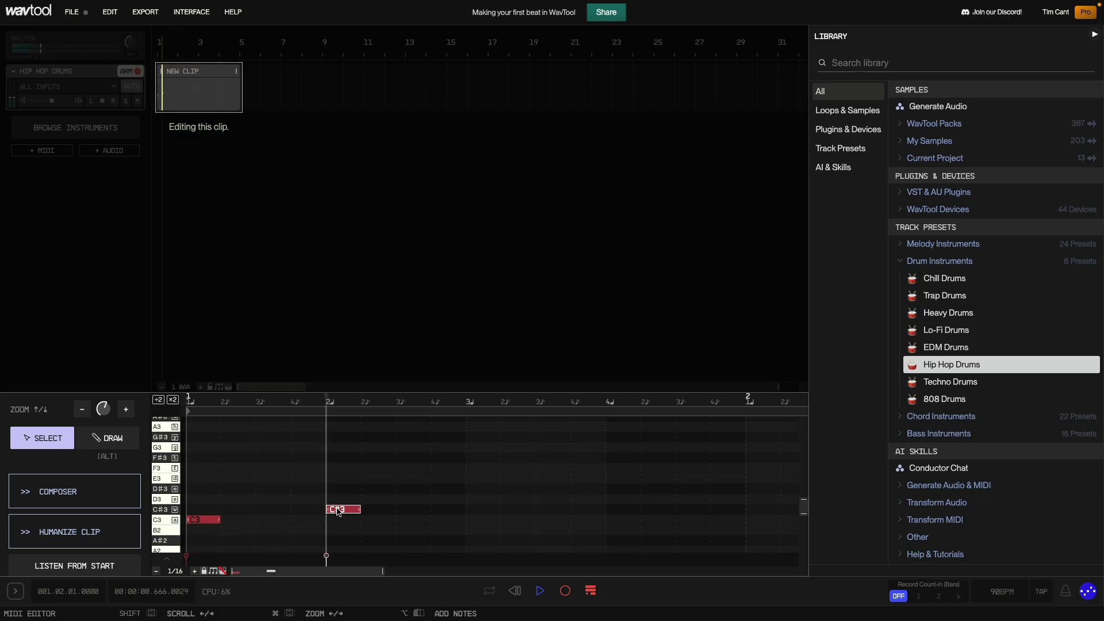
pyautogui.click(402, 520)
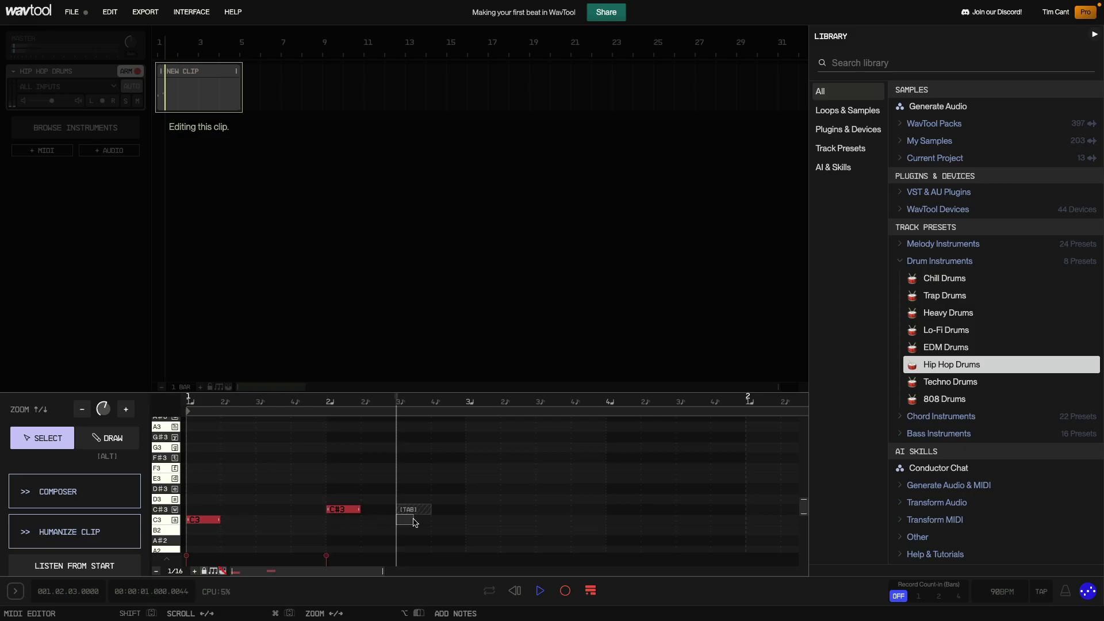
pyautogui.click(522, 520)
pyautogui.click(553, 521)
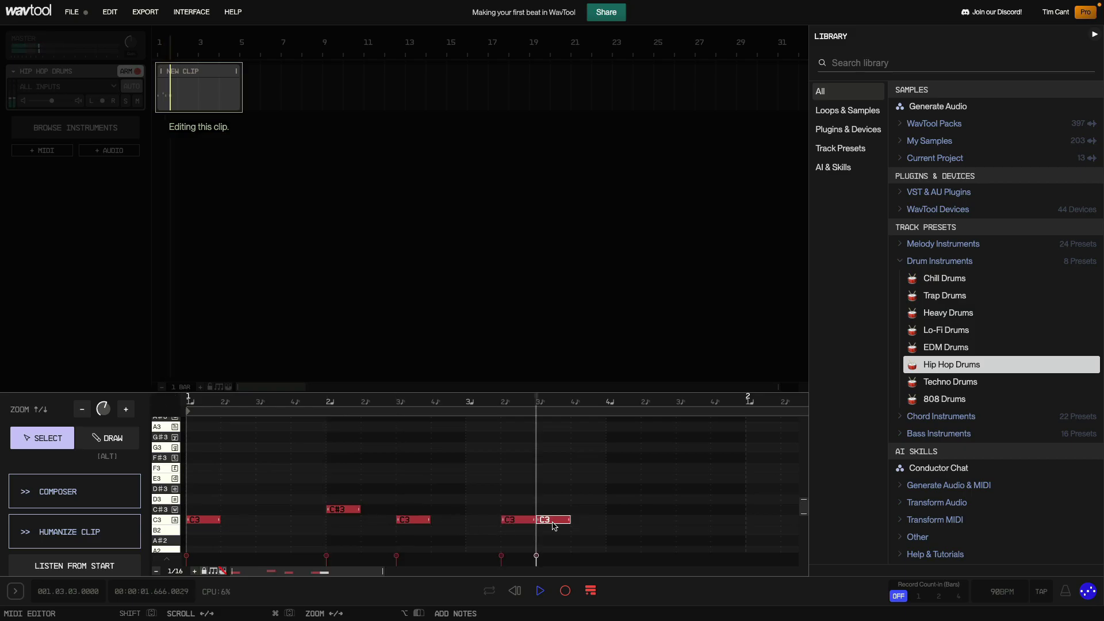
pyautogui.click(618, 511)
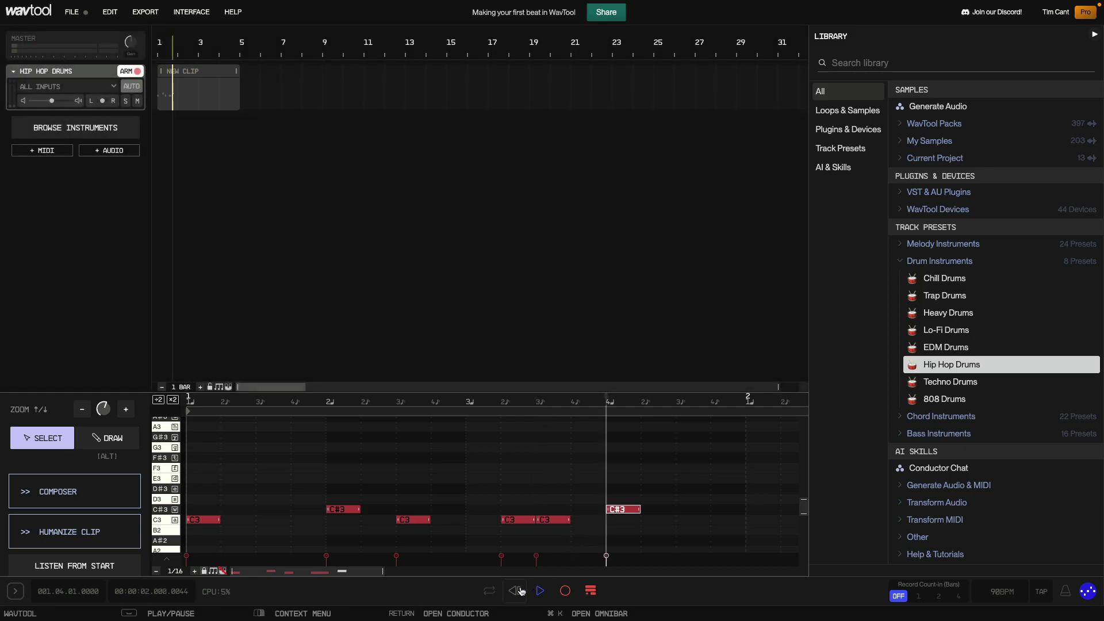
pyautogui.click(517, 591)
pyautogui.click(541, 591)
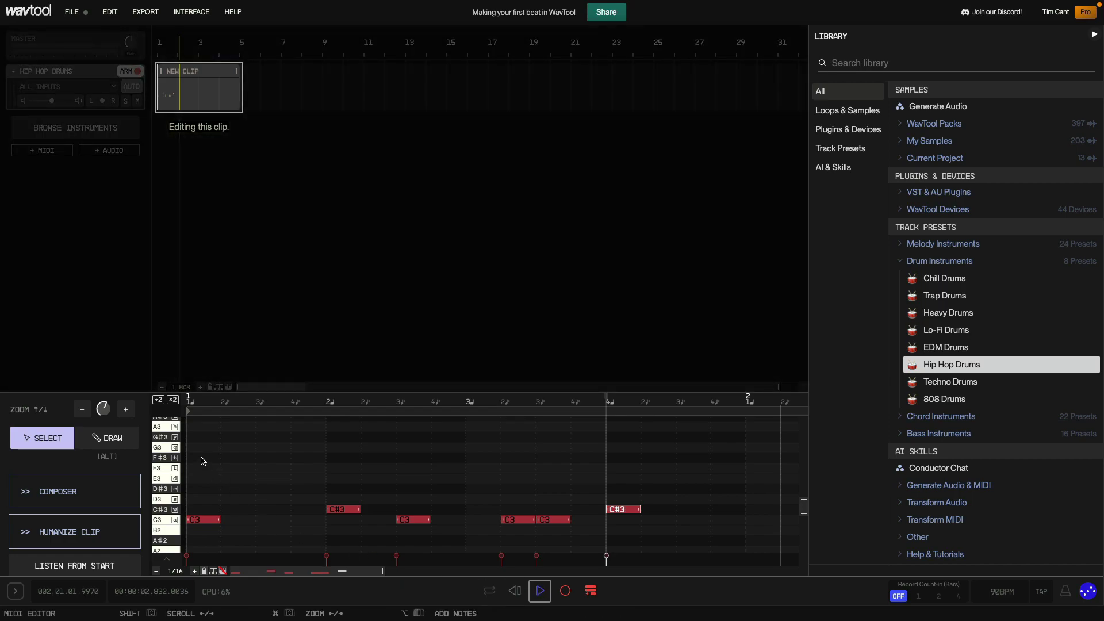
# Place F#3 hi-hat hits on every eighth note from the bar start to its end
pyautogui.keyDown('alt'); pyautogui.click(202, 457); pyautogui.keyUp('alt')
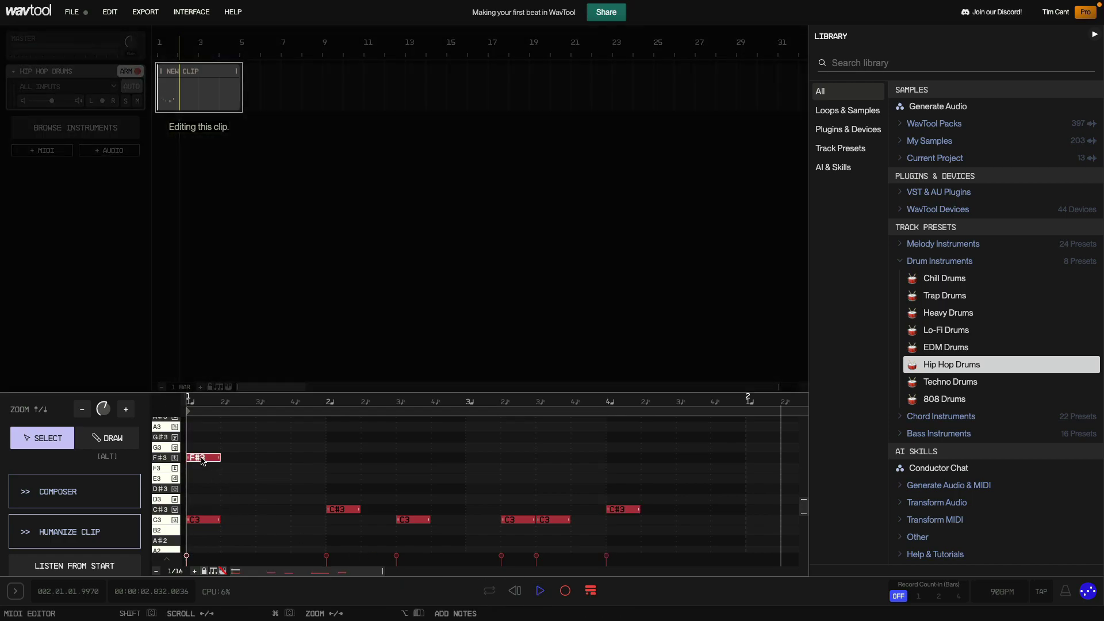
pyautogui.keyDown('alt'); pyautogui.click(273, 458); pyautogui.keyUp('alt')
pyautogui.keyDown('alt'); pyautogui.click(340, 457); pyautogui.keyUp('alt')
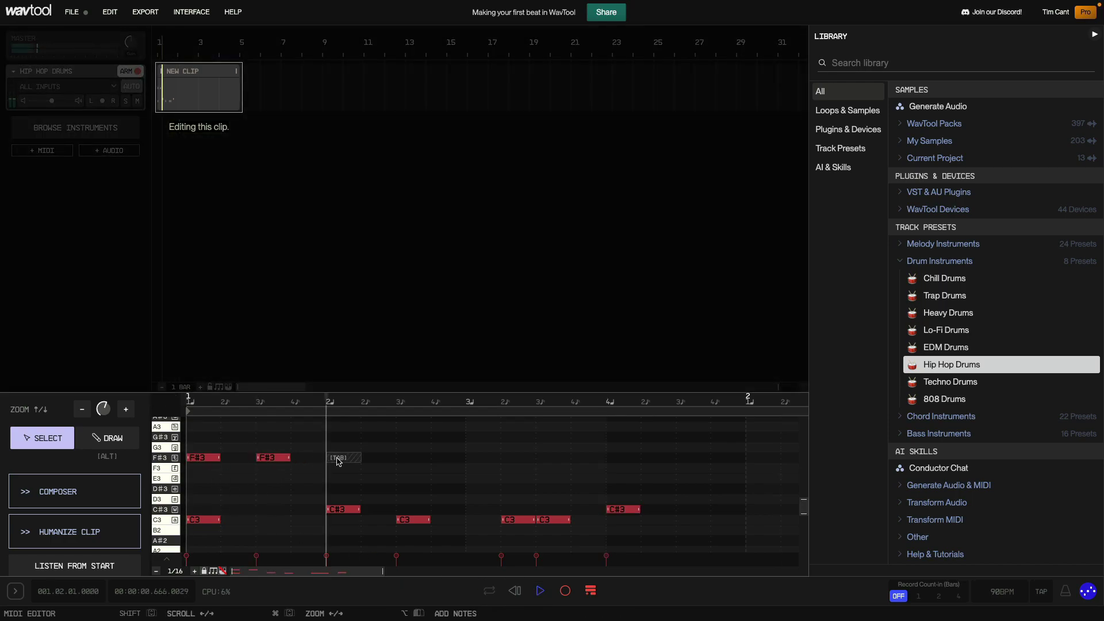
pyautogui.keyDown('alt'); pyautogui.click(399, 458); pyautogui.keyUp('alt')
pyautogui.keyDown('alt'); pyautogui.click(470, 459); pyautogui.keyUp('alt')
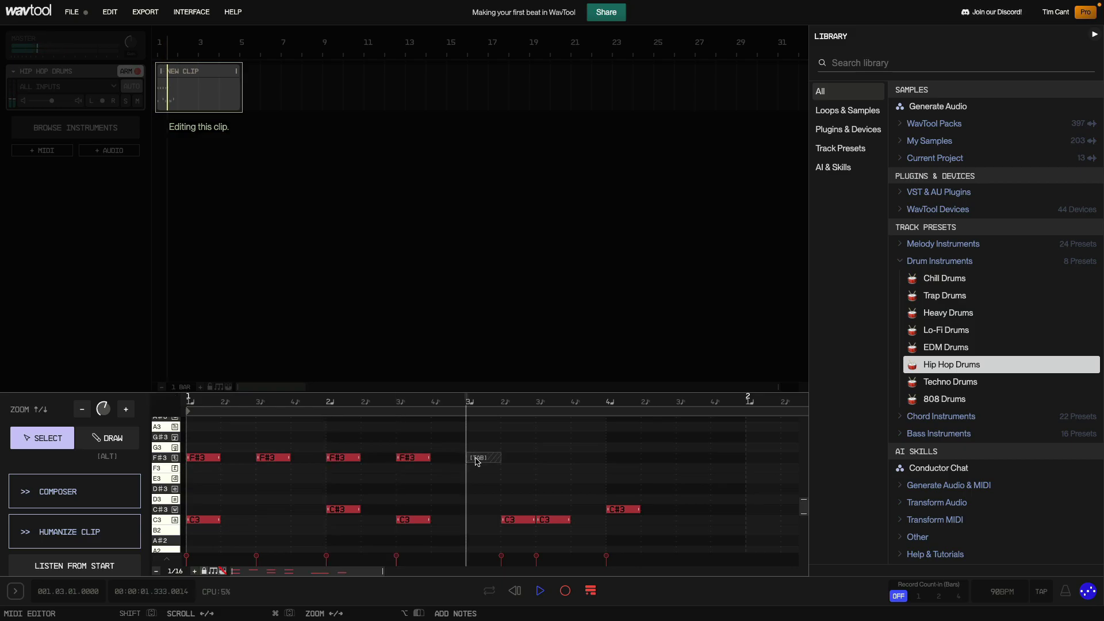
pyautogui.keyDown('alt'); pyautogui.click(549, 458); pyautogui.keyUp('alt')
pyautogui.keyDown('alt'); pyautogui.click(621, 459); pyautogui.keyUp('alt')
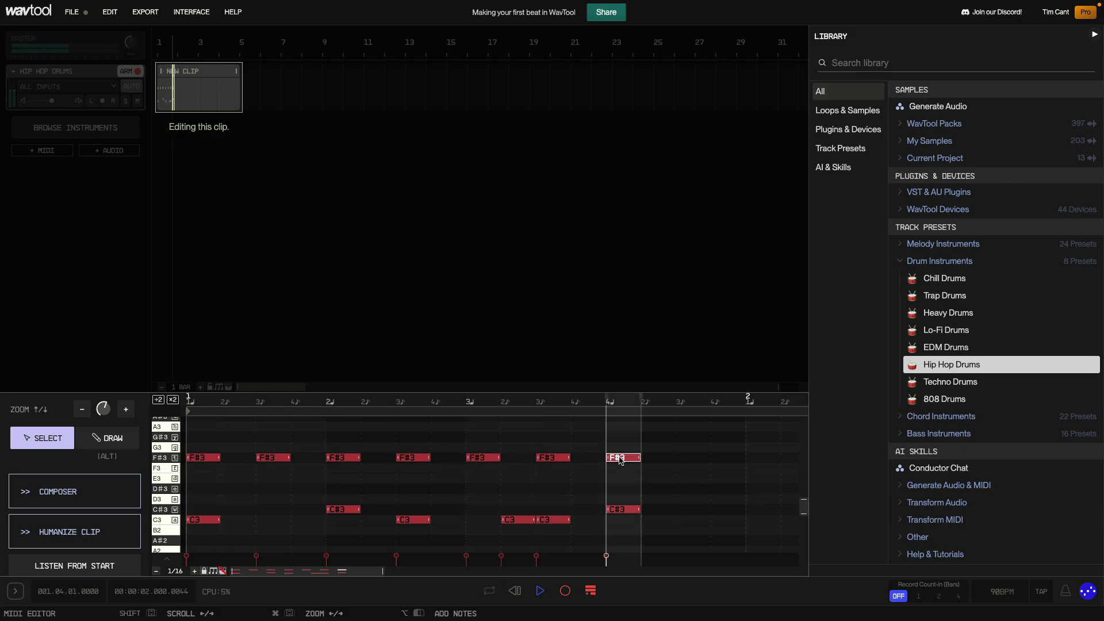
pyautogui.keyDown('alt'); pyautogui.click(693, 458); pyautogui.keyUp('alt')
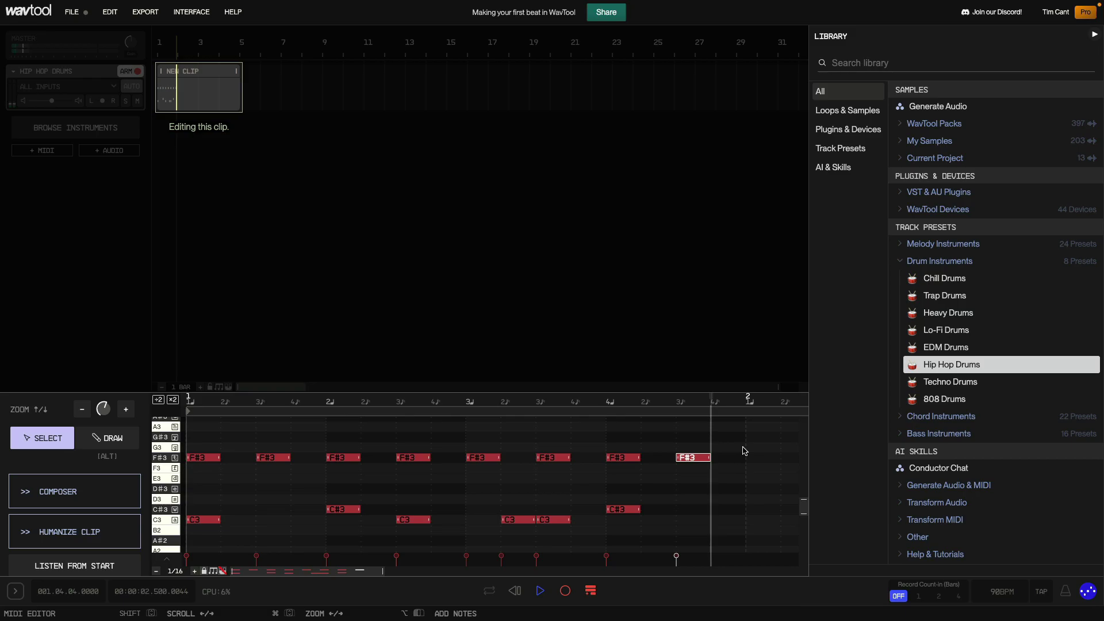
# Play the drum pattern from the start, then stop it
pyautogui.press('Return')
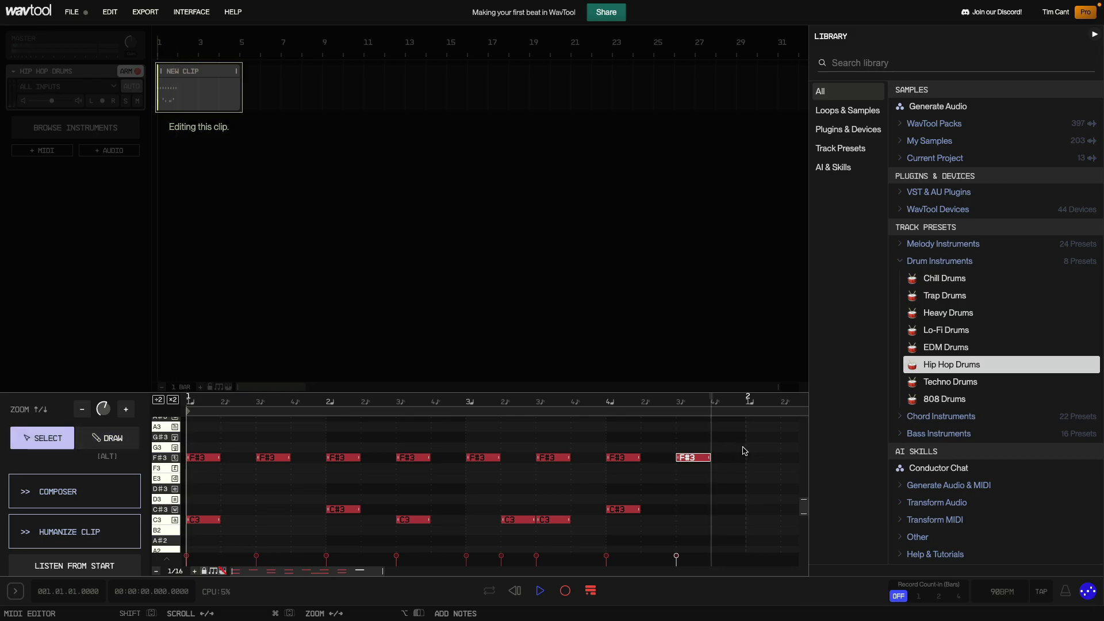
pyautogui.press('space')
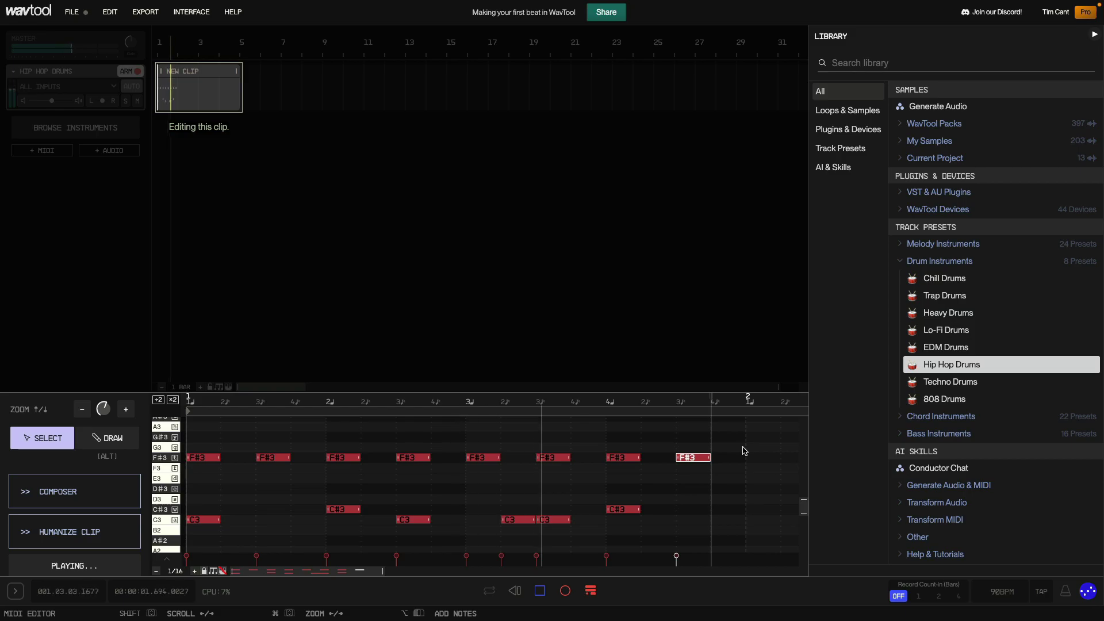
pyautogui.press('space')
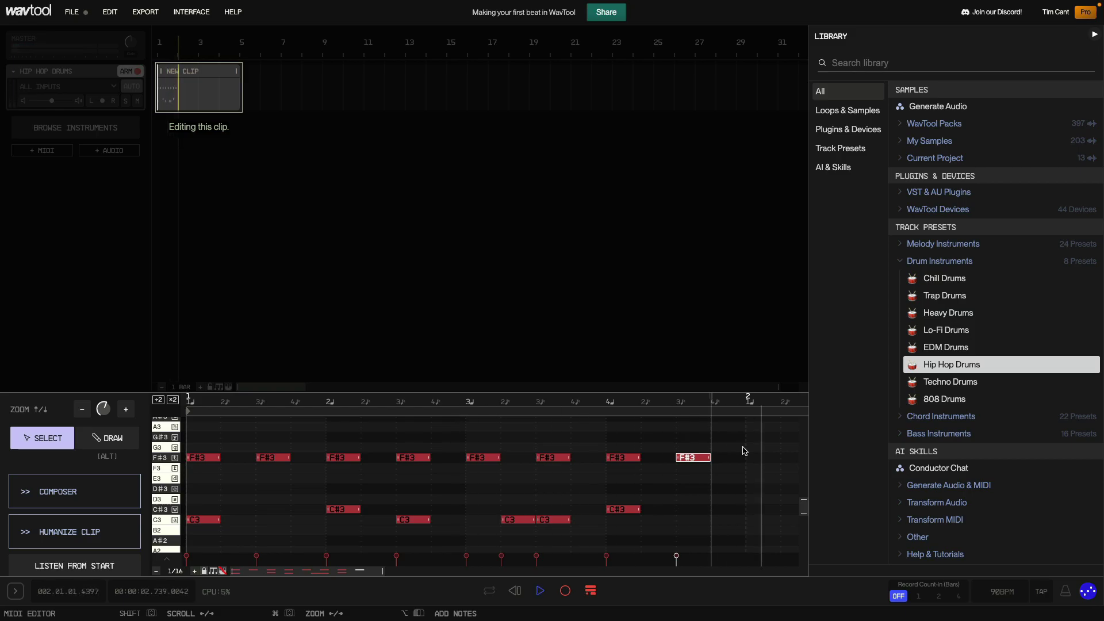
# Lower the velocity of all eight F#3 notes and replay the beat from the start
pyautogui.moveTo(746, 442); pyautogui.dragTo(208, 470)
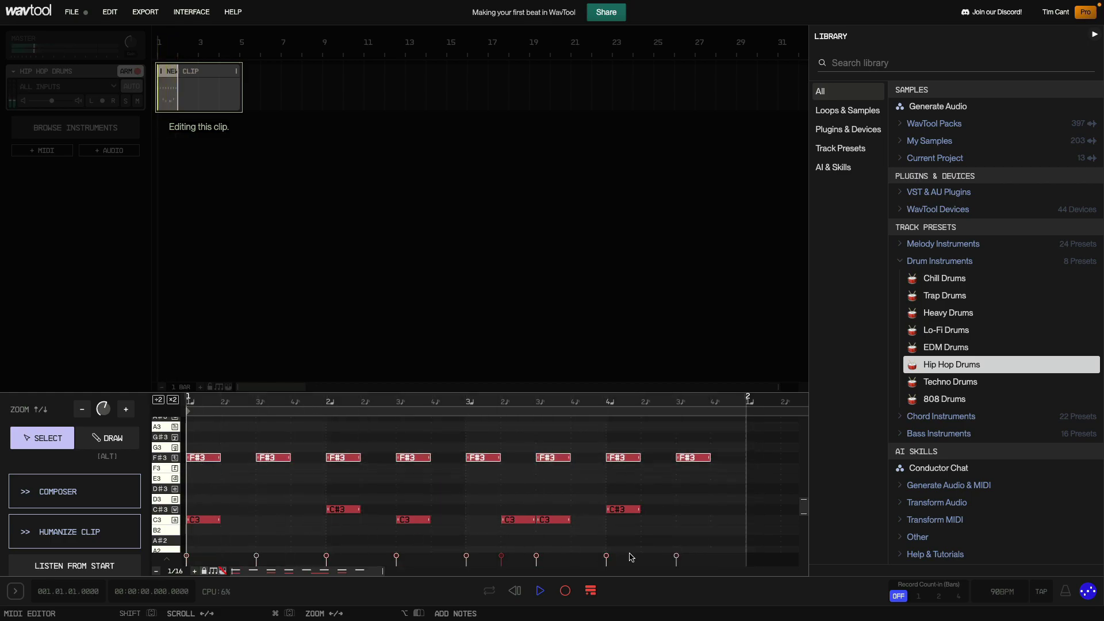
pyautogui.click(677, 557)
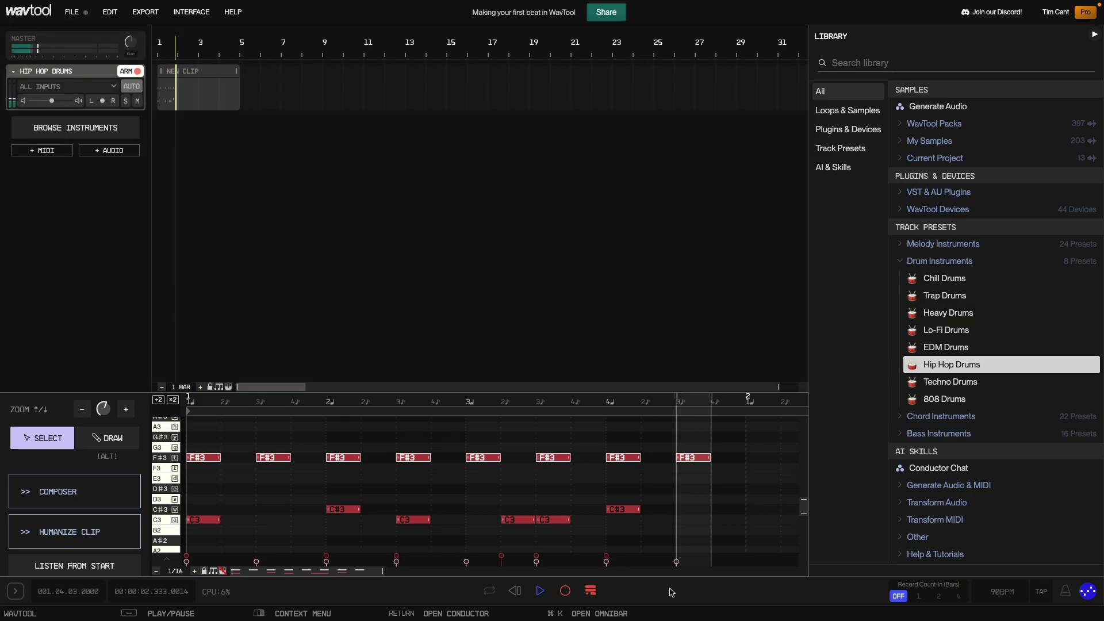
pyautogui.click(669, 520)
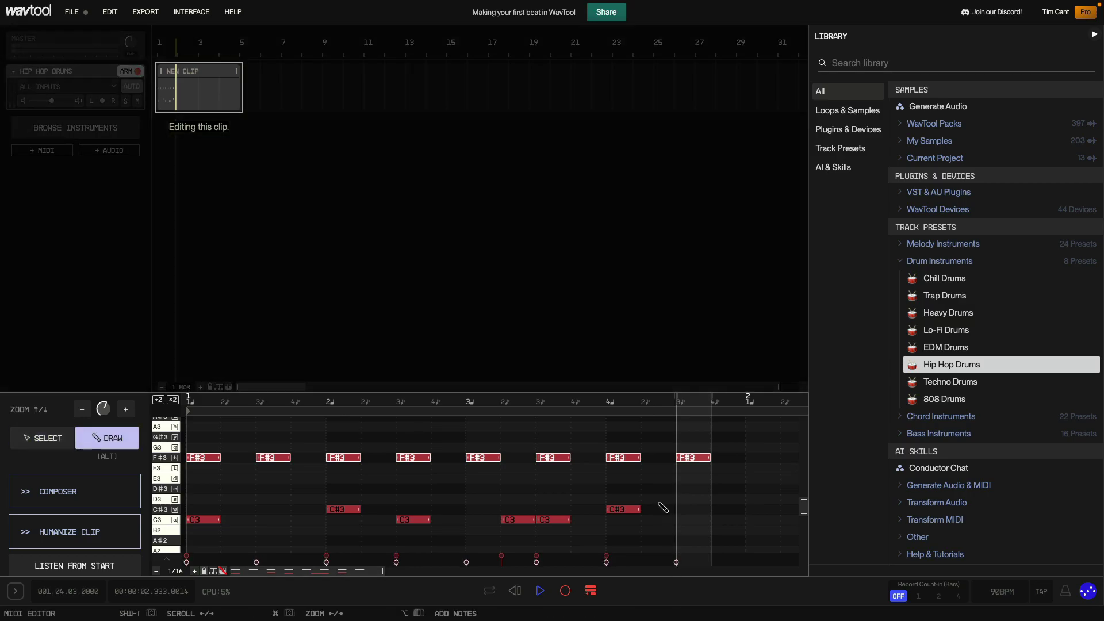
pyautogui.press('Return')
pyautogui.press('space')
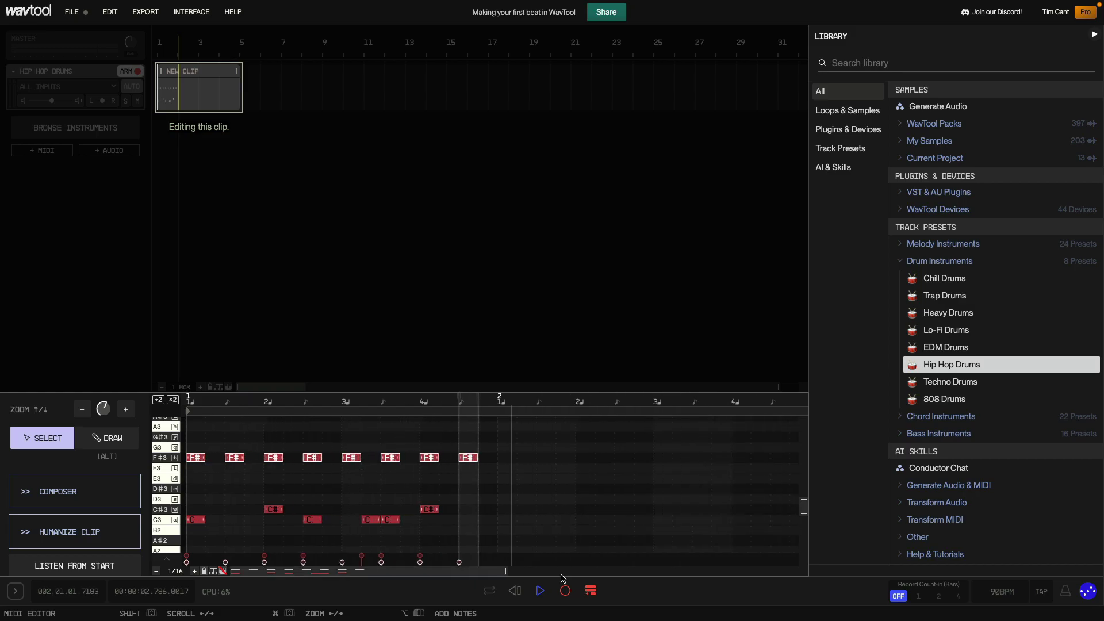
pyautogui.moveTo(385, 570); pyautogui.dragTo(843, 556)
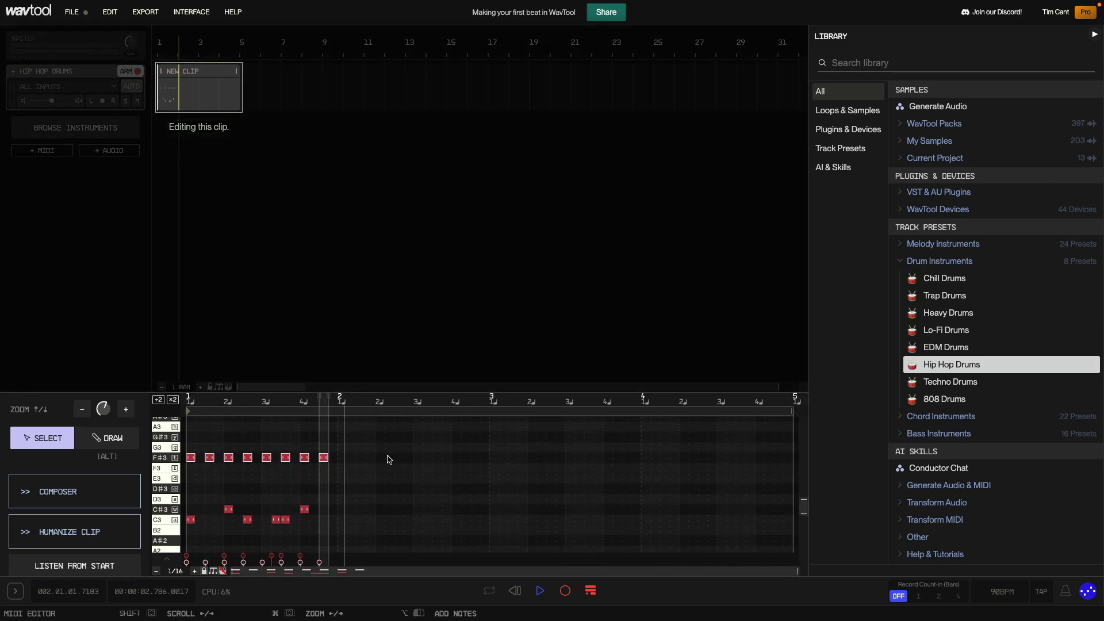
# Alt-drag copies of the selected one-bar pattern into the following bars, then play the four-bar loop
pyautogui.moveTo(376, 441); pyautogui.dragTo(188, 523)
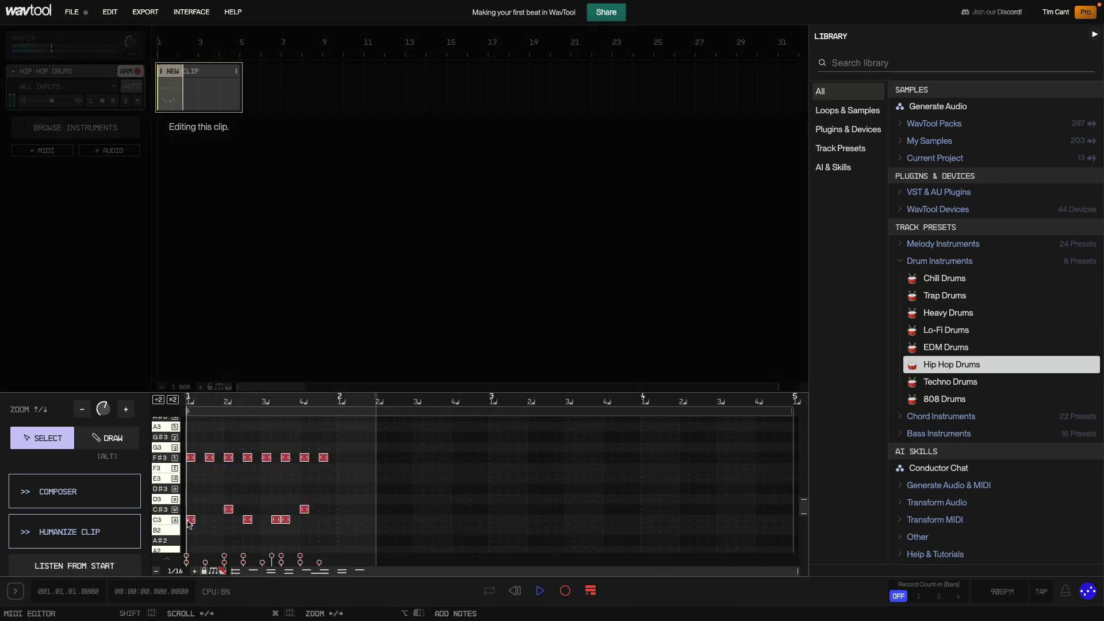
pyautogui.press('alt')
pyautogui.moveTo(190, 457); pyautogui.dragTo(644, 459)
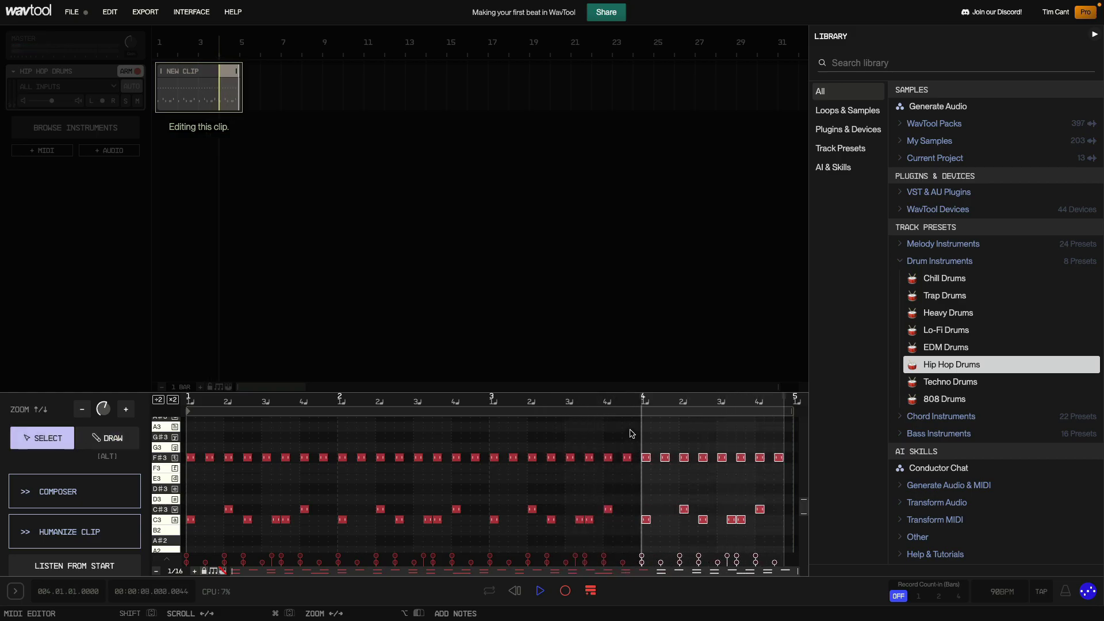
pyautogui.press('alt')
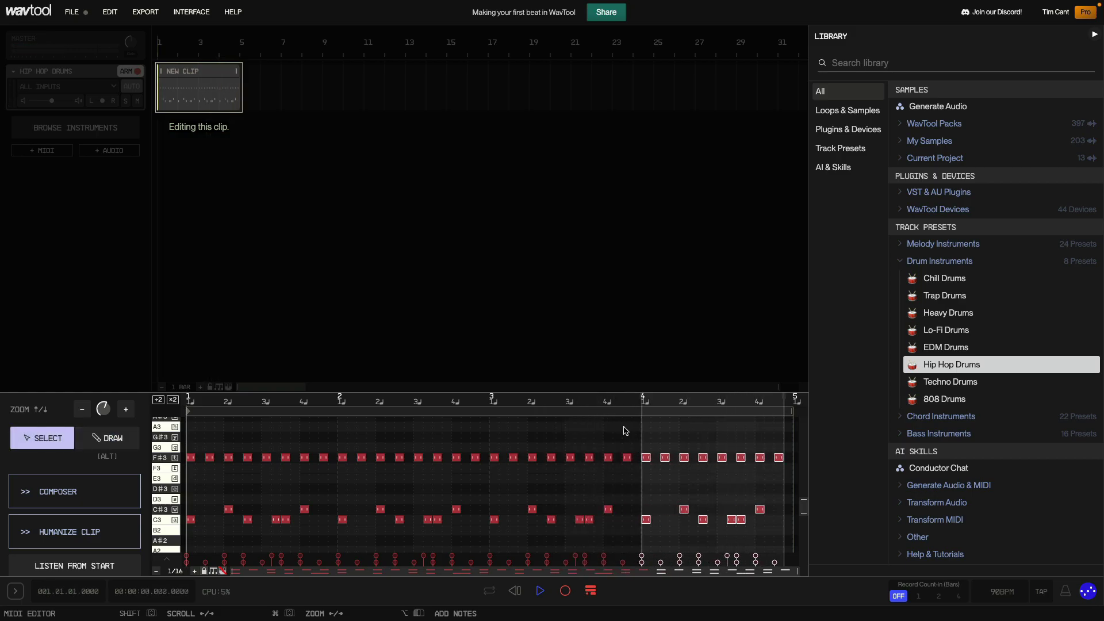
pyautogui.press('space')
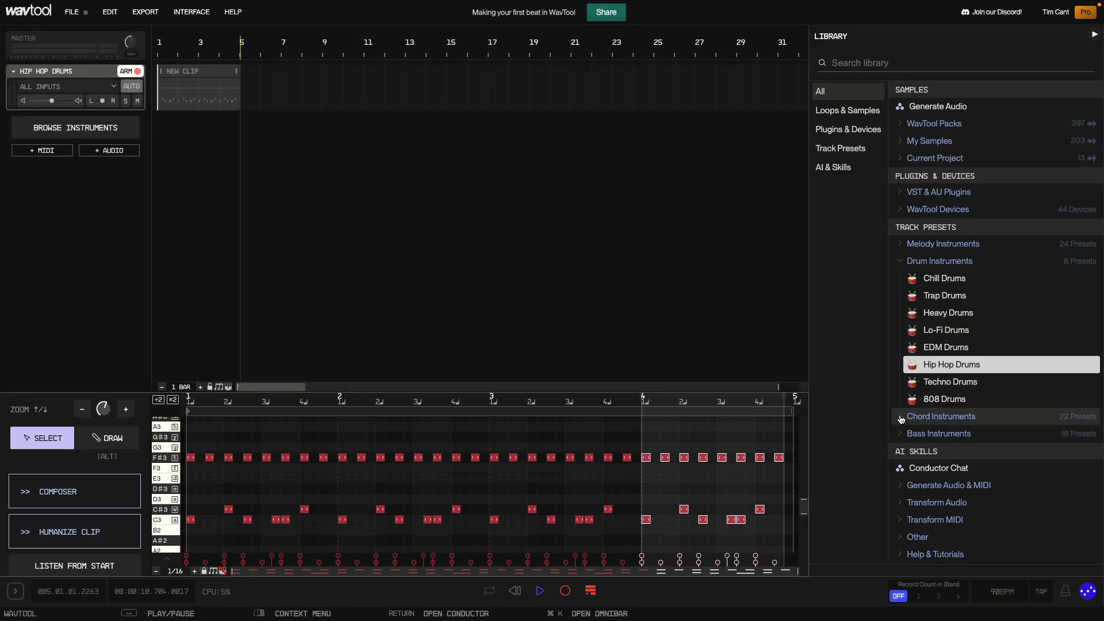
# Add an E Piano chord track, record a sustained chord onto it, and play it back
pyautogui.click(902, 419)
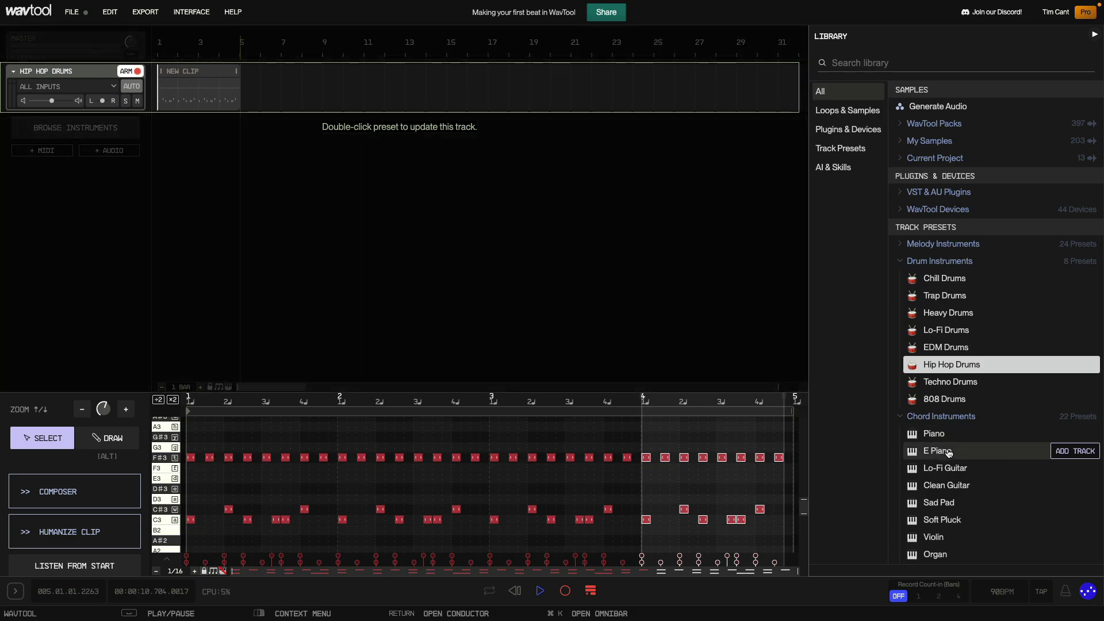
pyautogui.moveTo(954, 453); pyautogui.dragTo(167, 145)
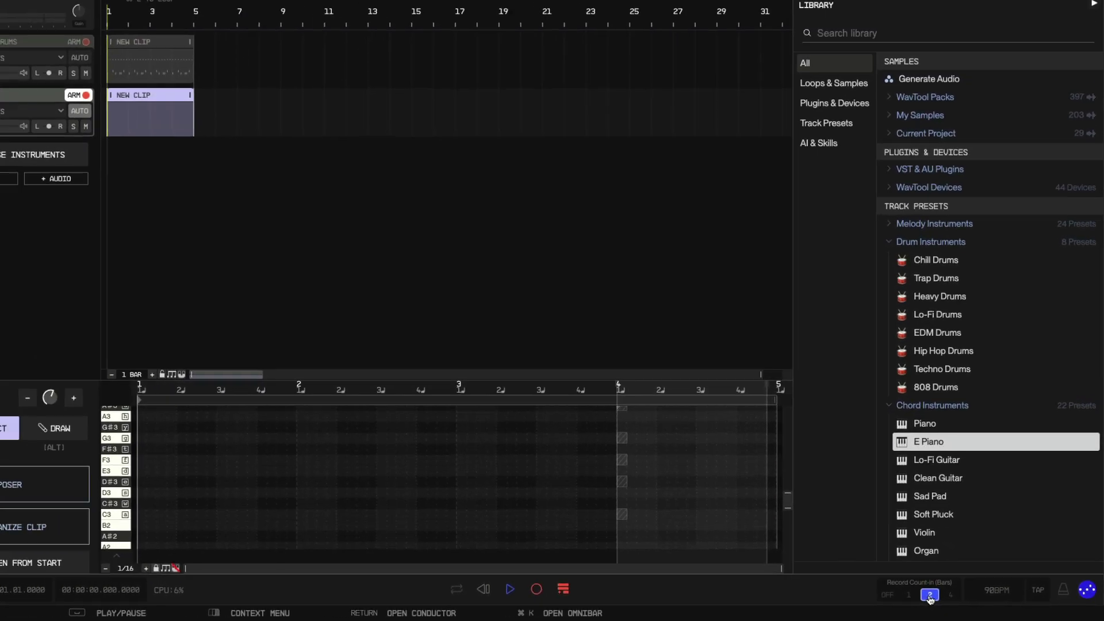
pyautogui.click(565, 592)
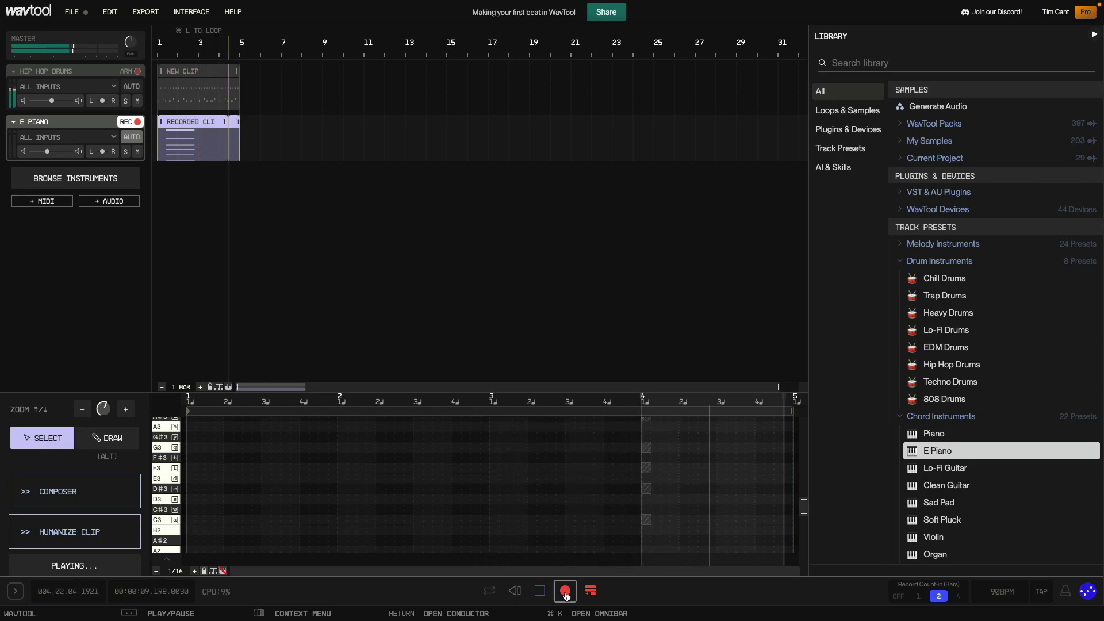
pyautogui.click(565, 593)
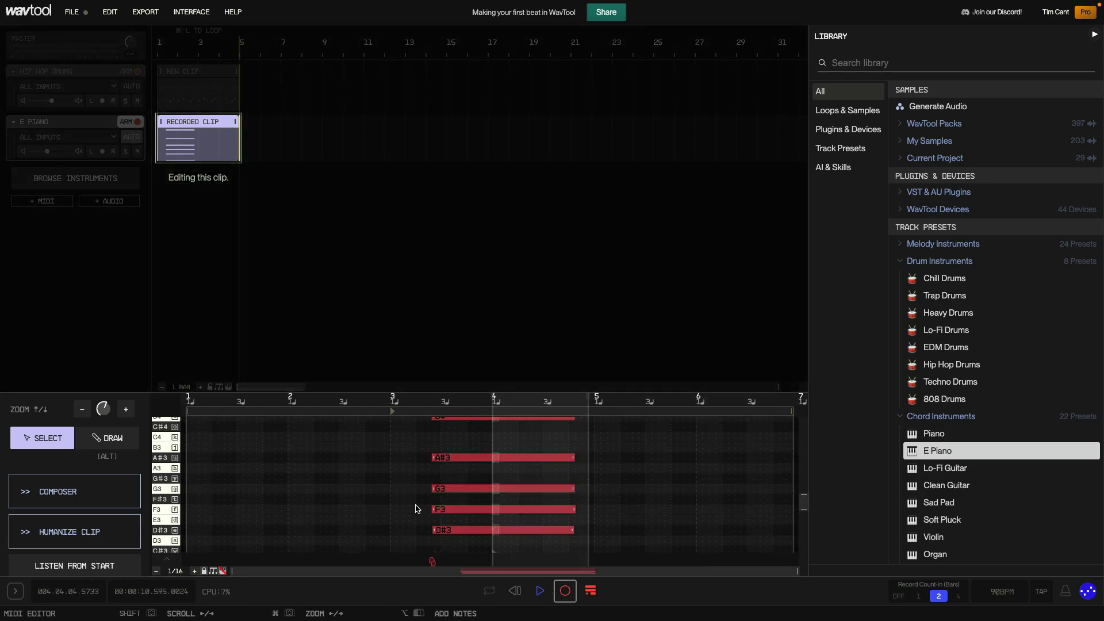
pyautogui.press('space')
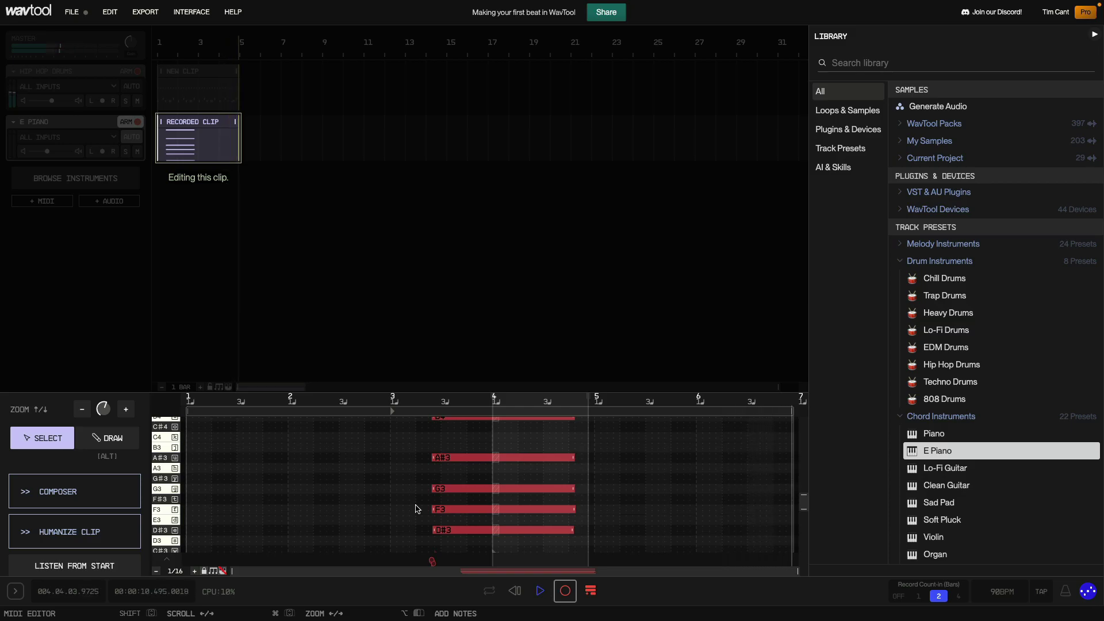
pyautogui.scroll(2, 415, 509)
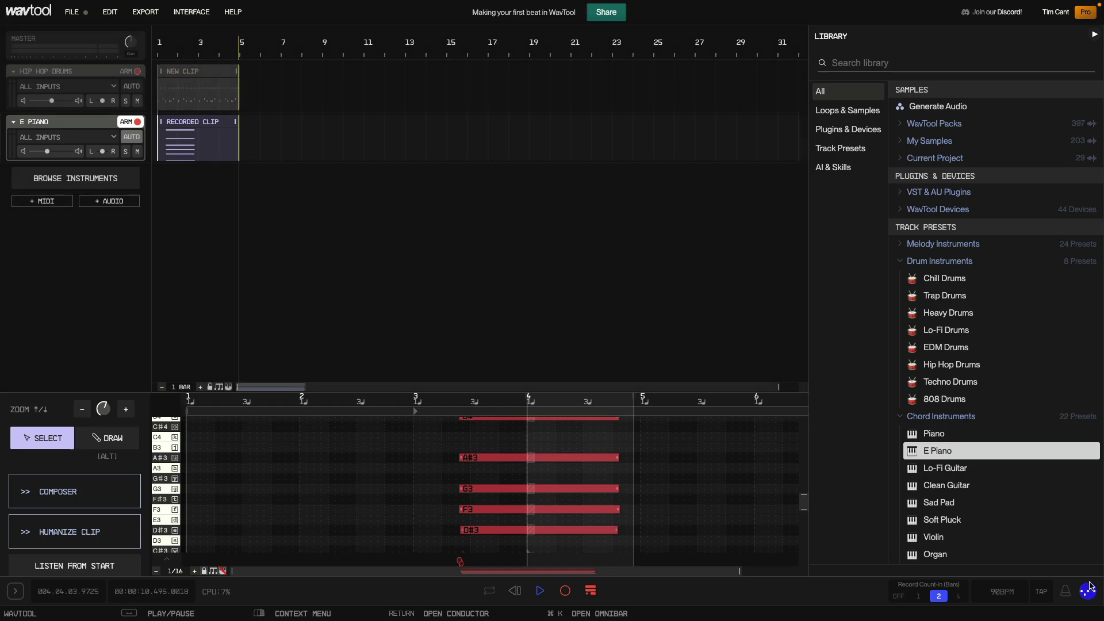
# Send 'add a bass guitar instrument' to the Conductor AI chat
pyautogui.click(1088, 591)
pyautogui.write('add a bass guitar instrument')
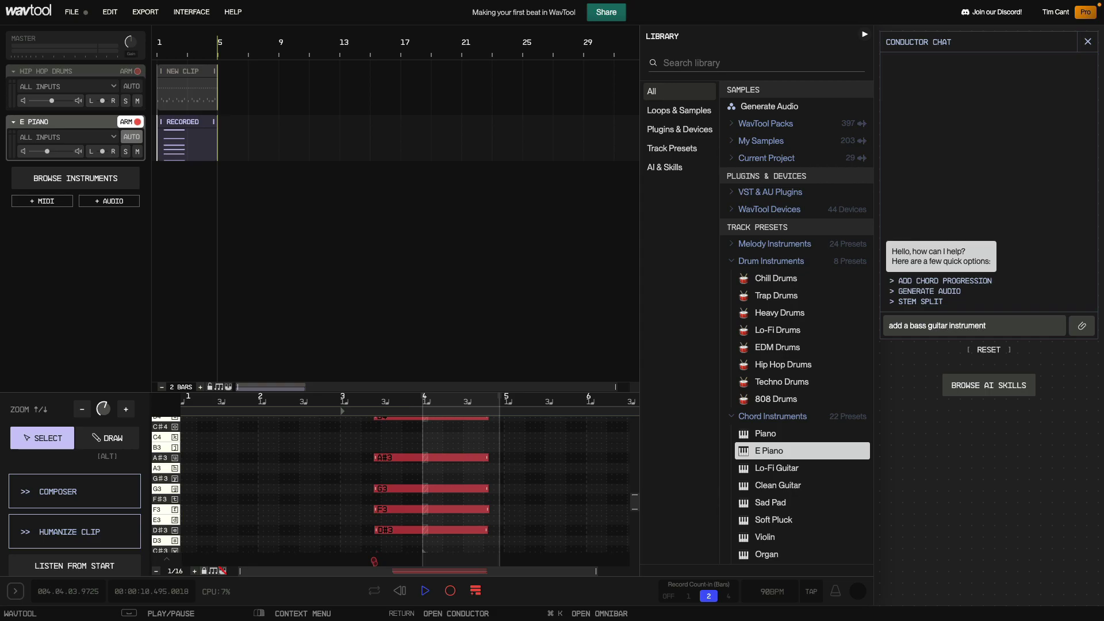
pyautogui.press('Return')
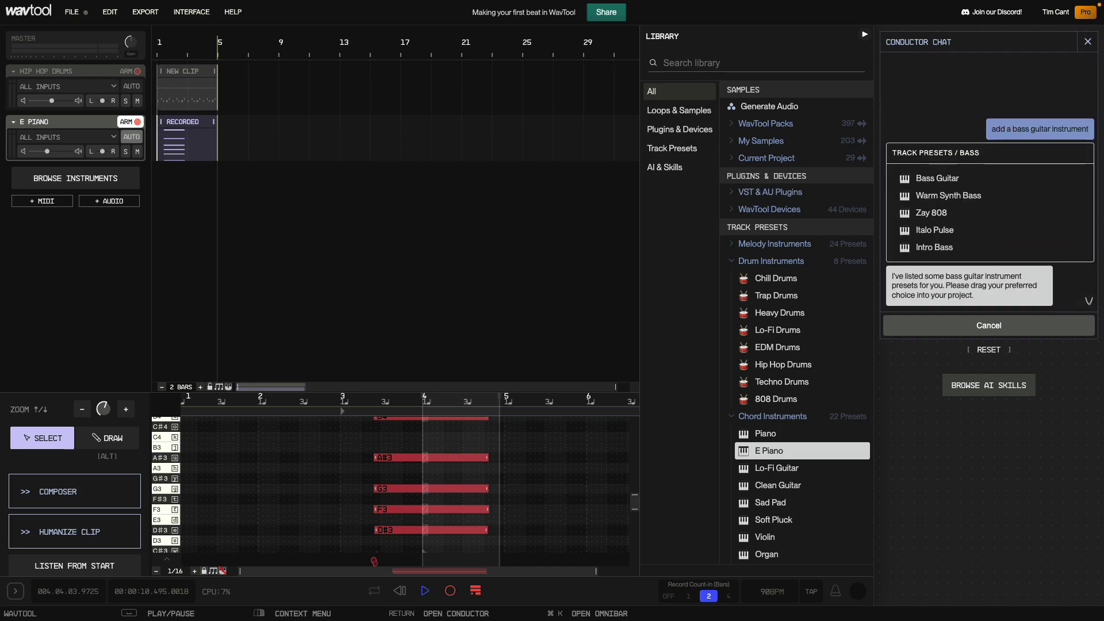
pyautogui.moveTo(938, 179)
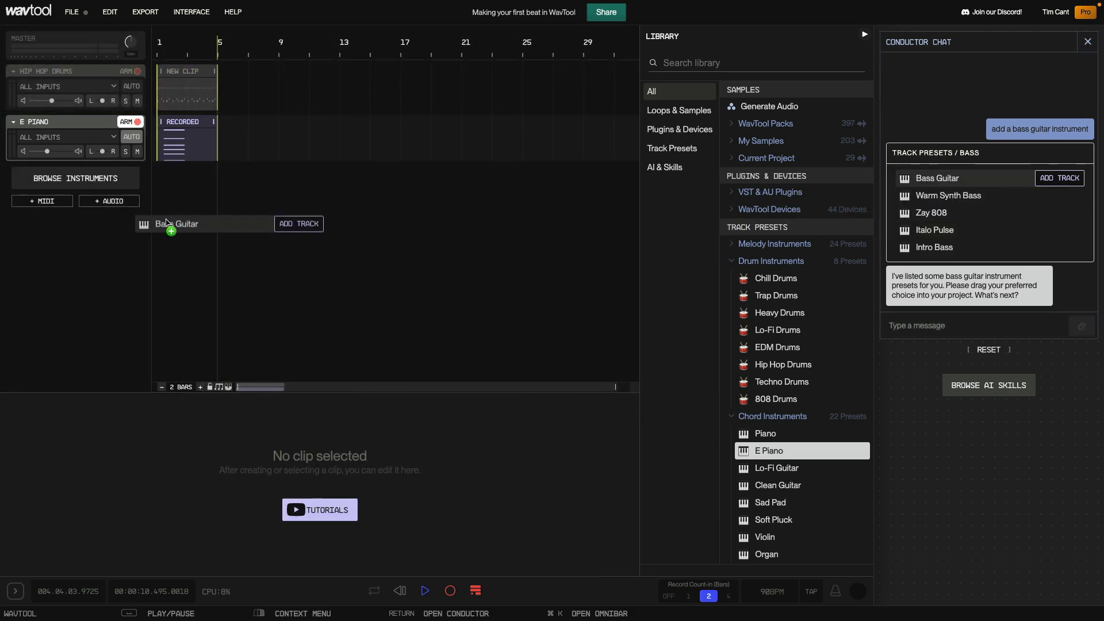
# Drag the suggested Bass Guitar preset into the arrangement and browse AI & Skills > Generate Audio & MIDI
pyautogui.moveTo(927, 177); pyautogui.dragTo(166, 224)
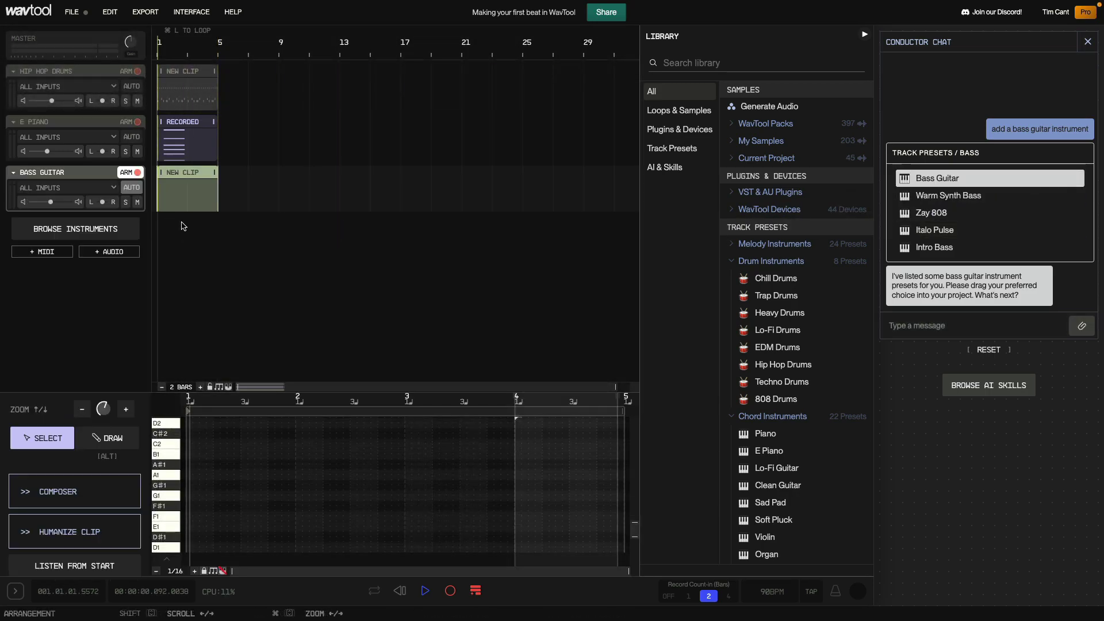
pyautogui.click(662, 171)
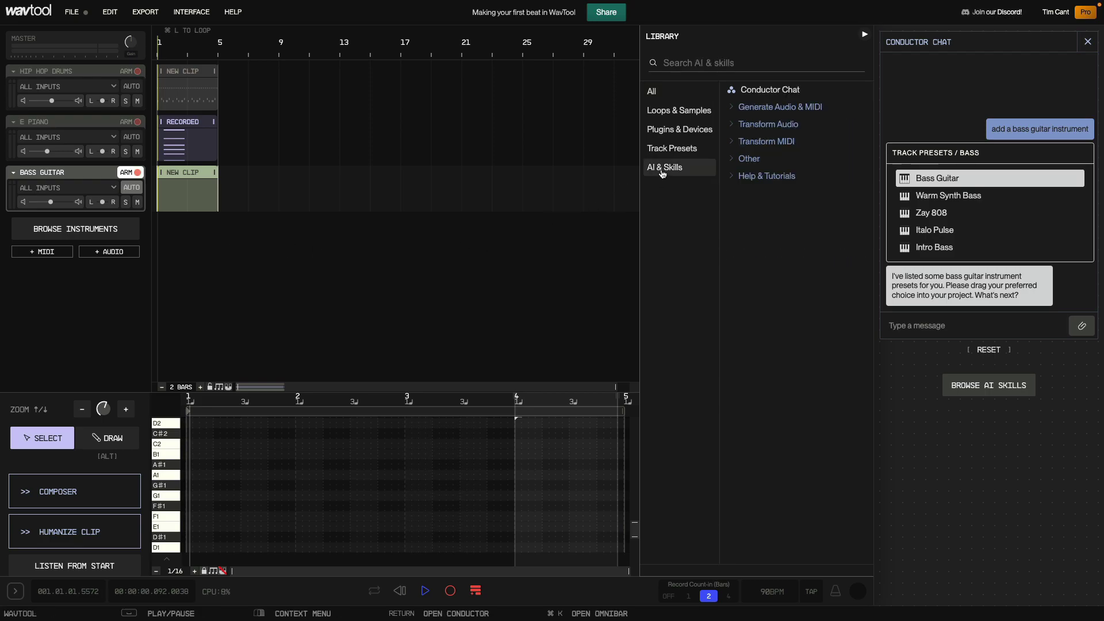
pyautogui.click(756, 108)
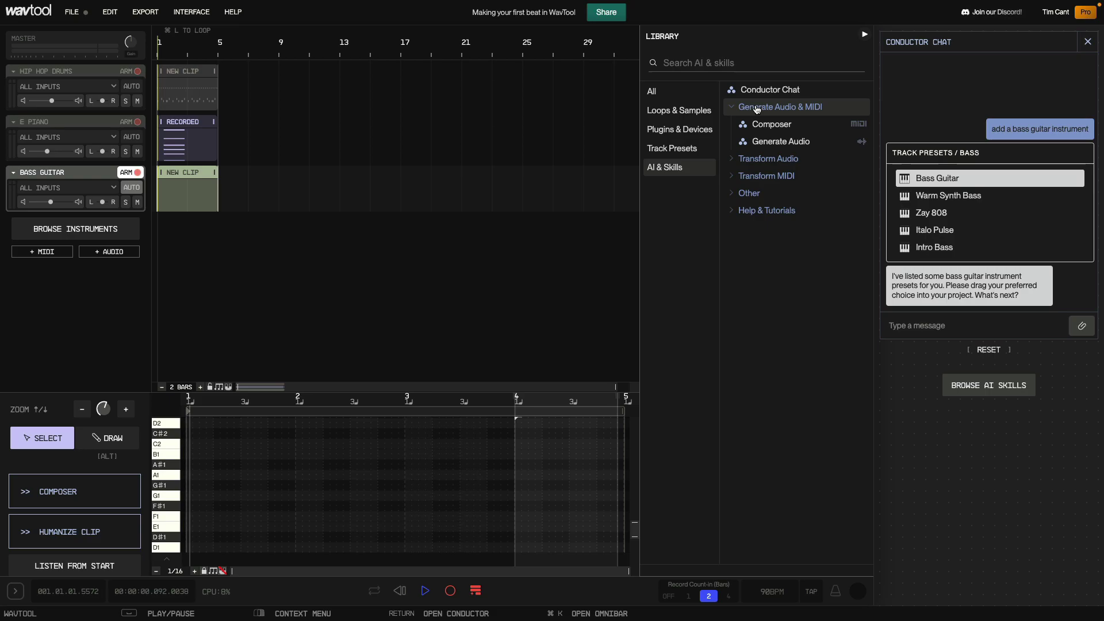
# Start the Composer on the Bass Guitar clip with BASS mode selected
pyautogui.click(766, 126)
pyautogui.write('classical')
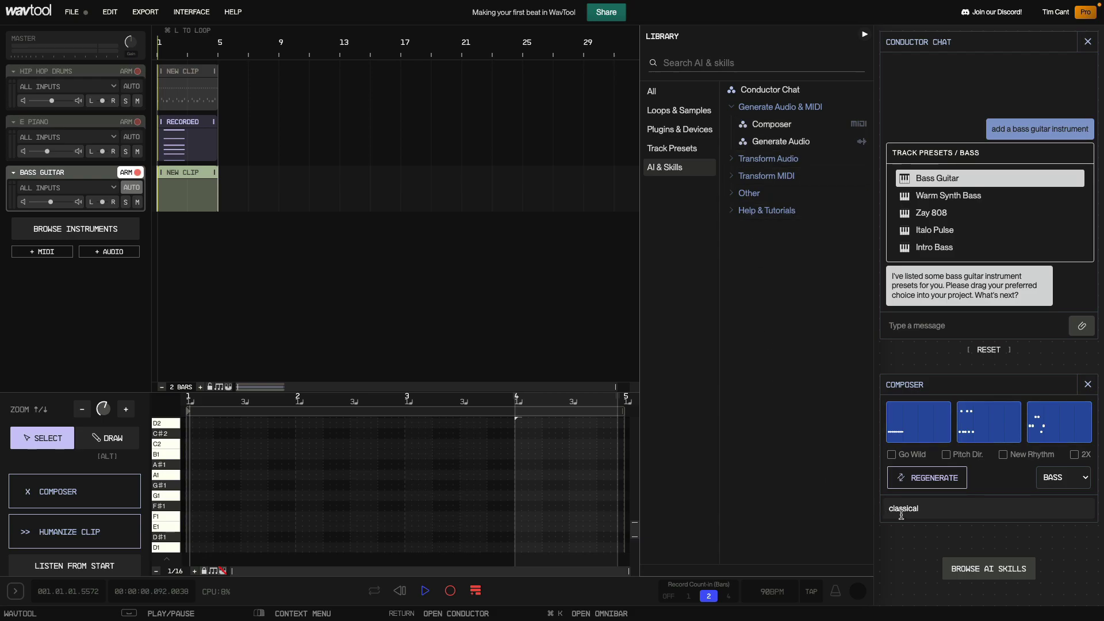
pyautogui.press('Return')
pyautogui.click(1084, 481)
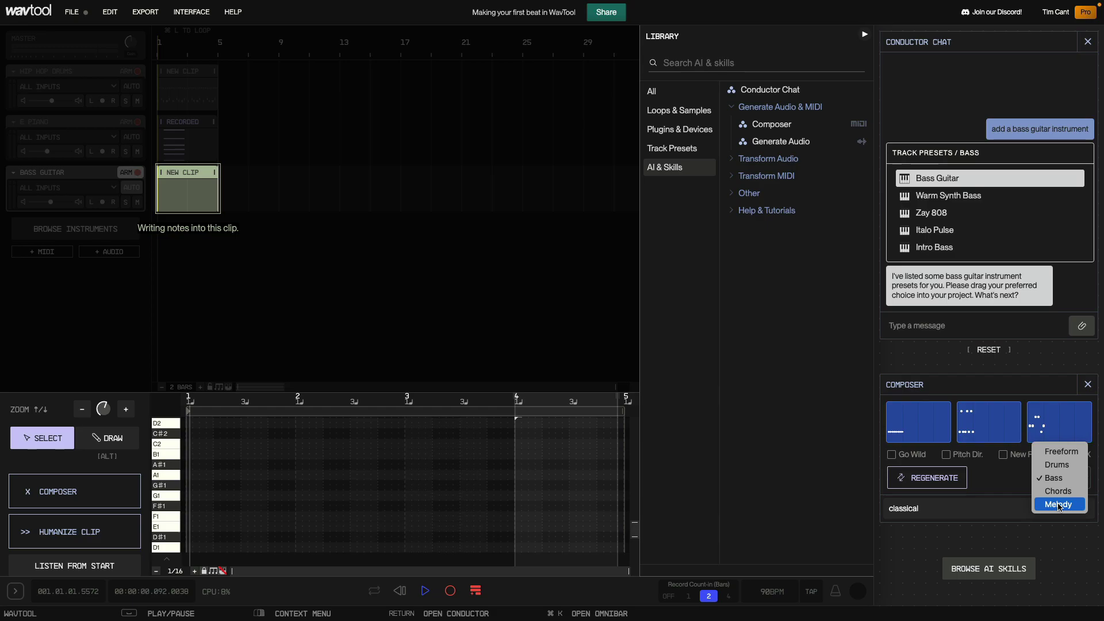
pyautogui.click(1070, 479)
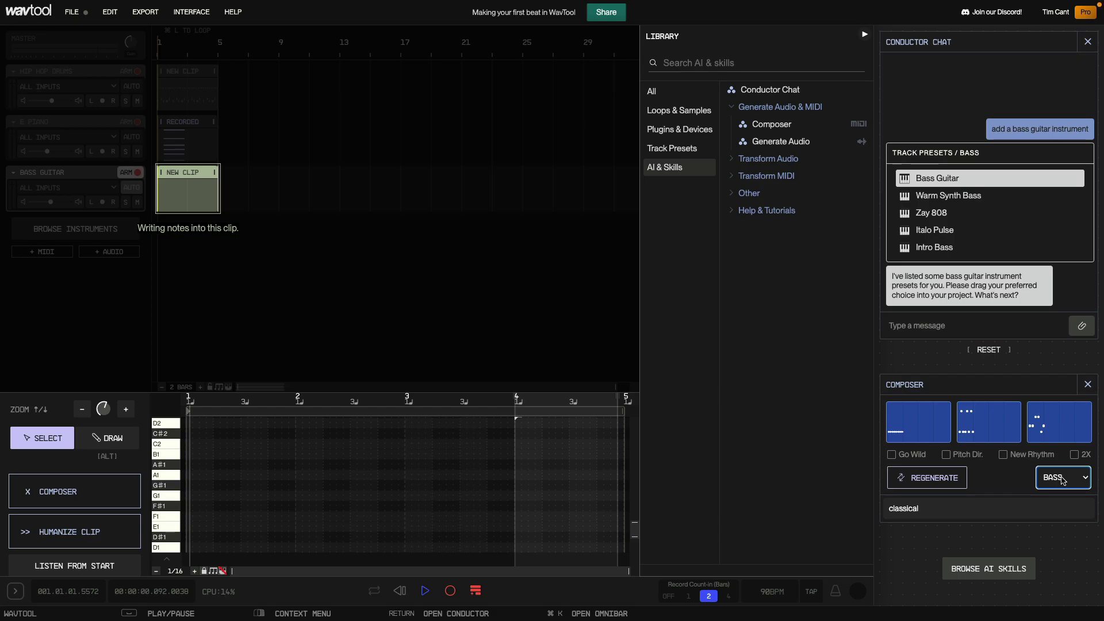
# Preview each of the Composer's three suggested bass lines
pyautogui.click(922, 435)
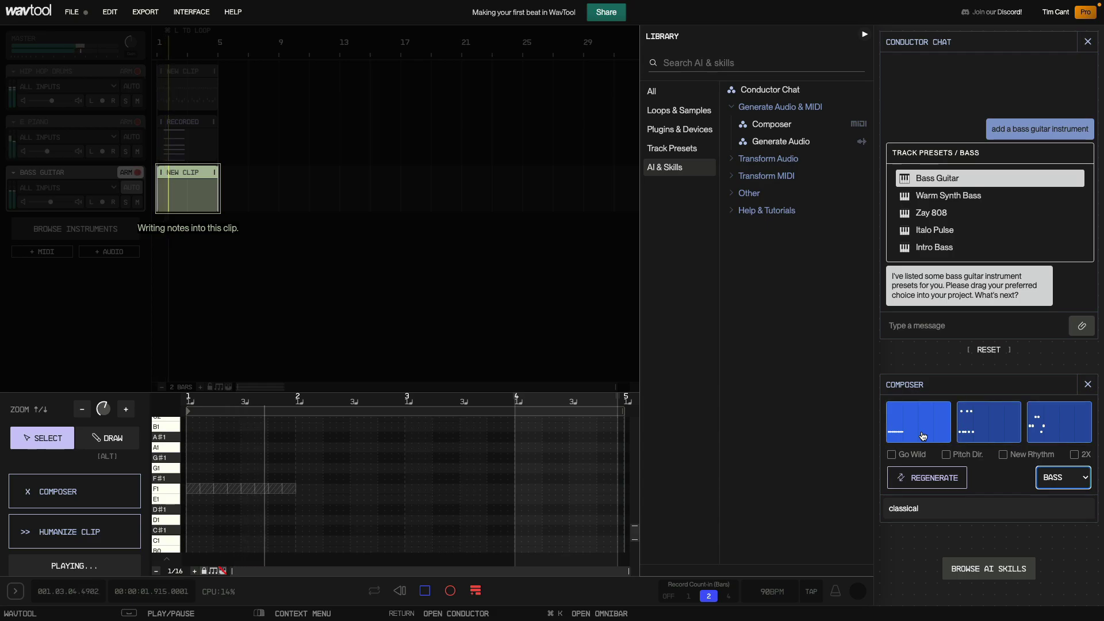
pyautogui.click(993, 441)
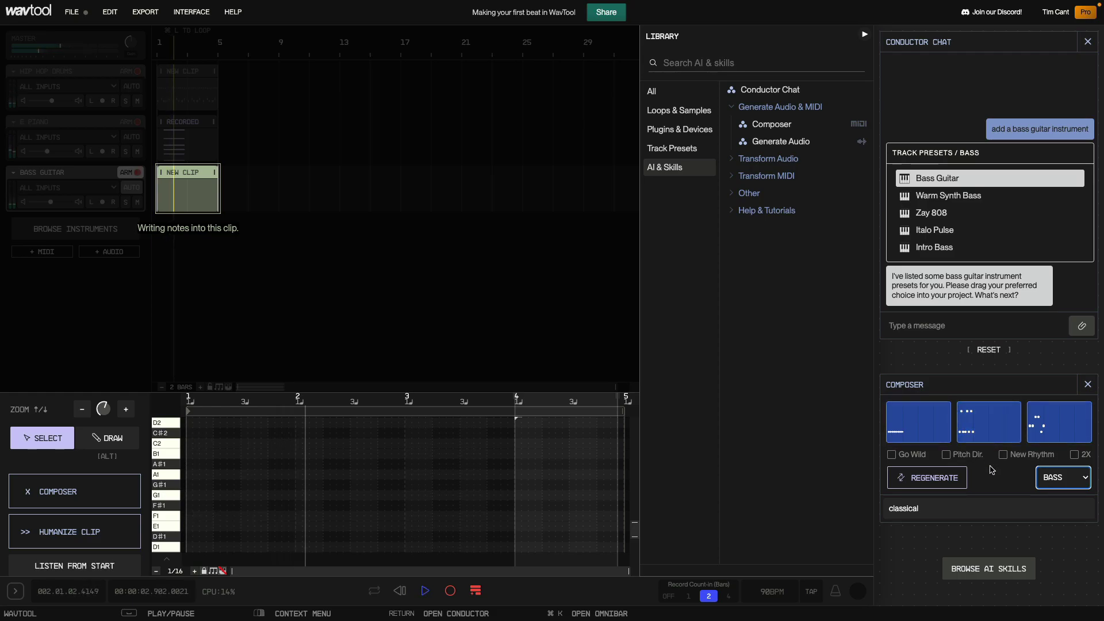
pyautogui.click(1049, 435)
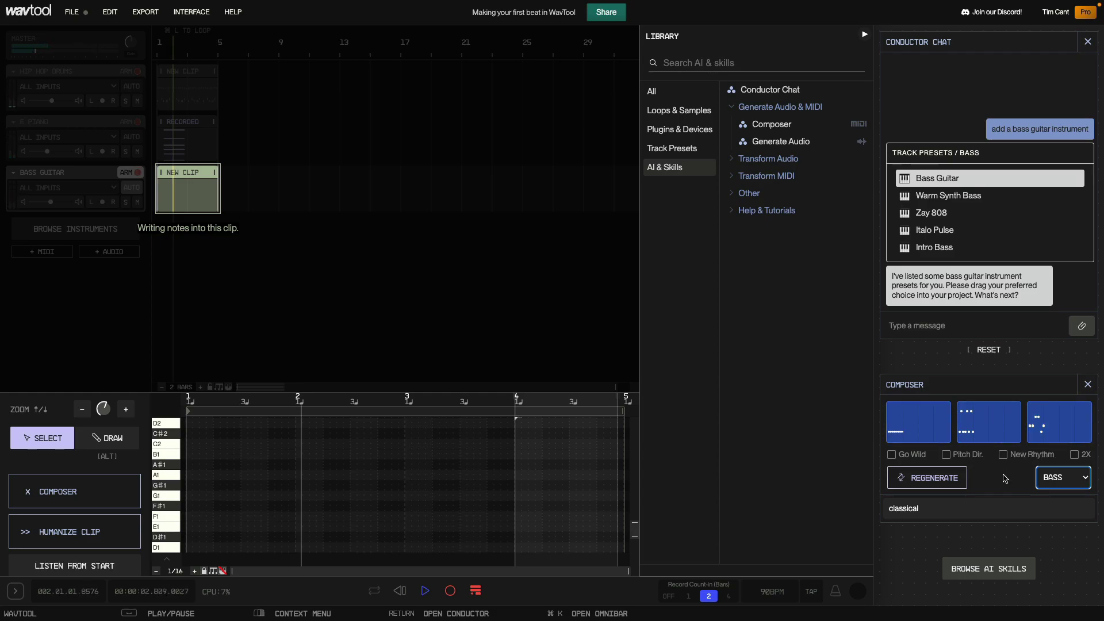
# Regenerate the bass suggestions and audition all three new ones
pyautogui.click(948, 482)
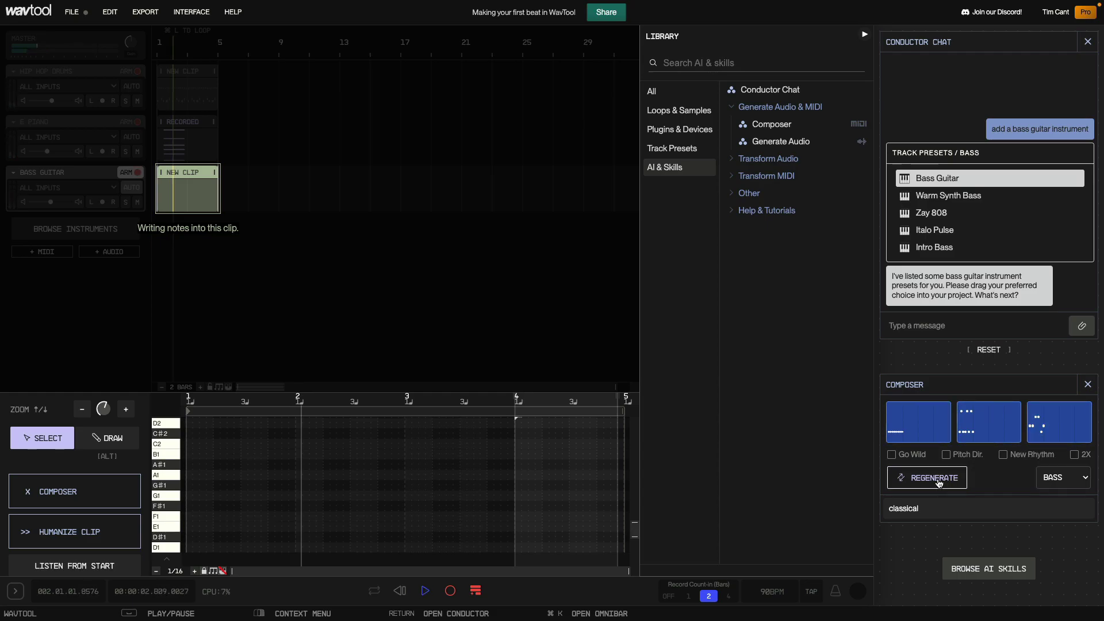
pyautogui.click(925, 437)
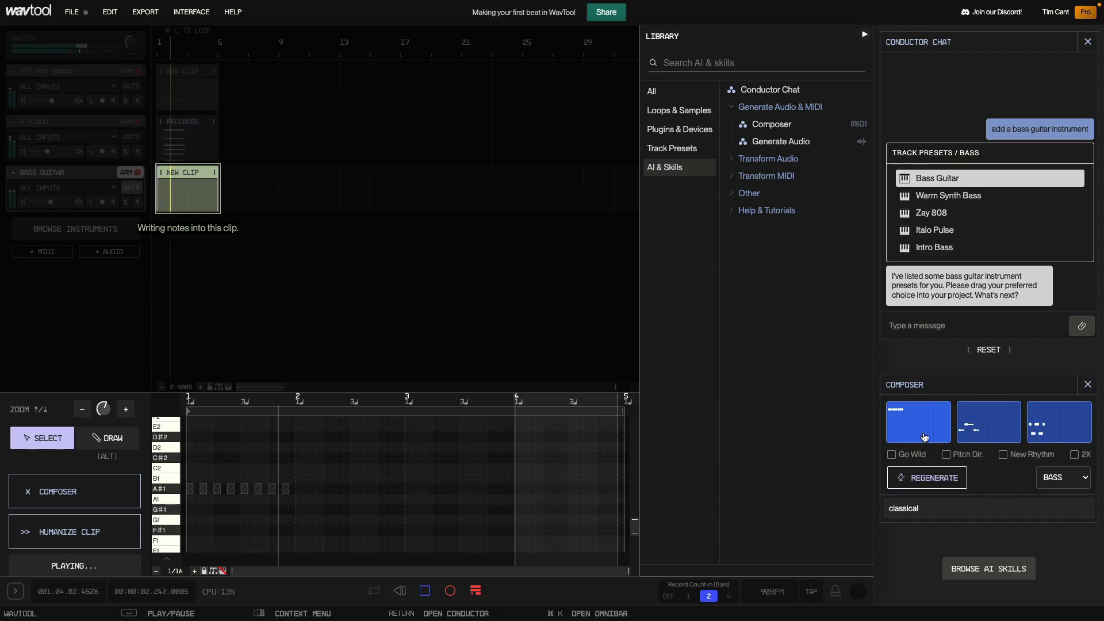
pyautogui.click(985, 433)
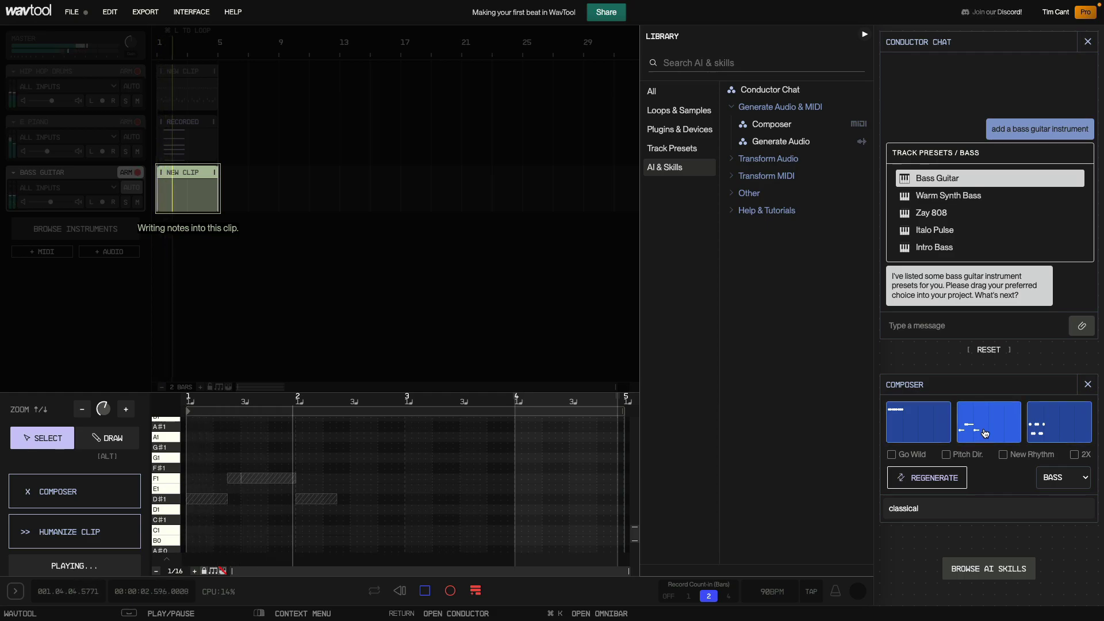
pyautogui.click(1045, 437)
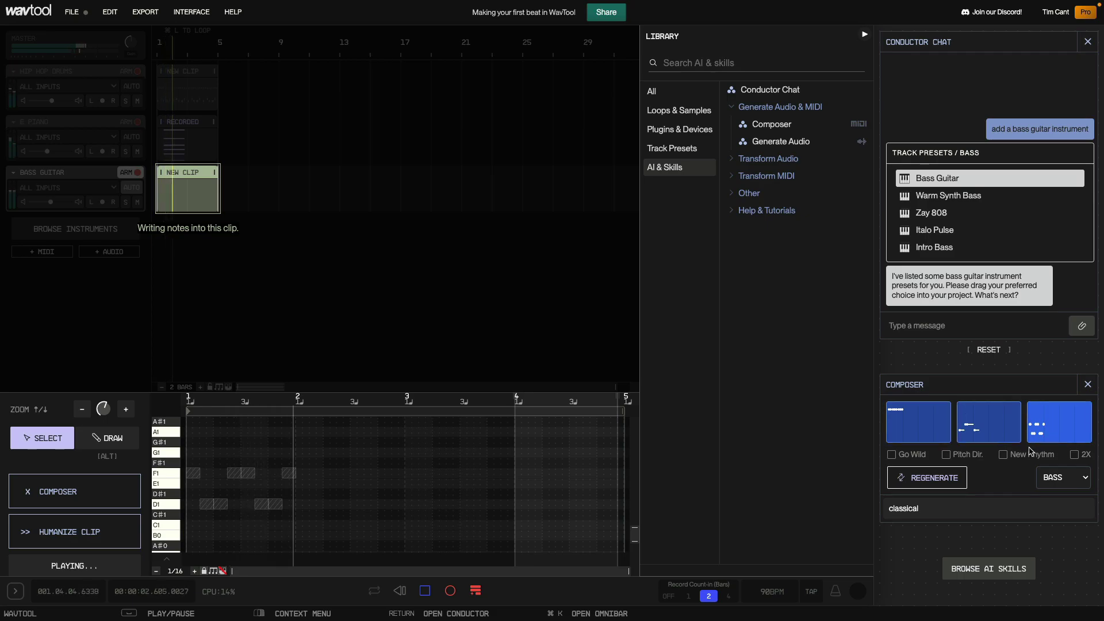
# Regenerate again and commit suggestions until the clip fills with D#1, F1 and A#1 notes
pyautogui.click(944, 480)
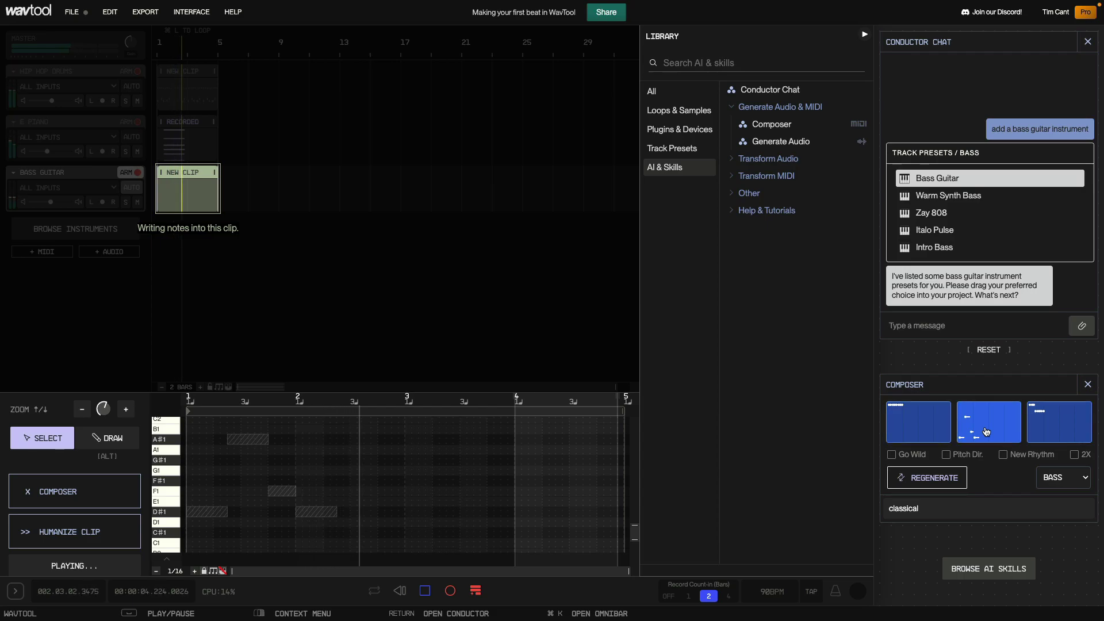
pyautogui.click(987, 431)
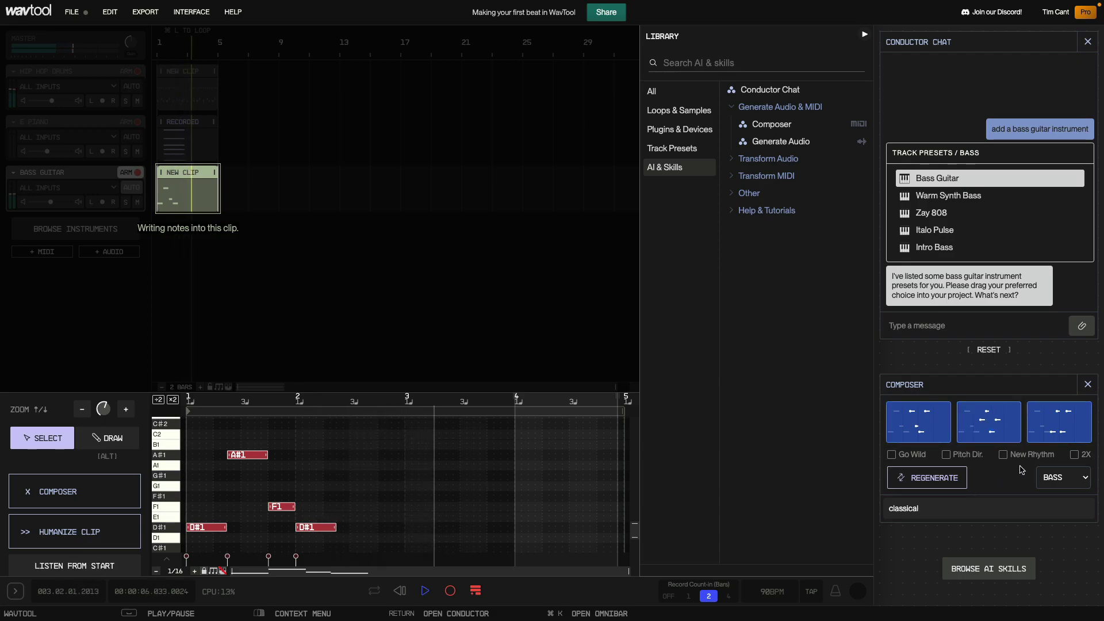
pyautogui.click(1046, 426)
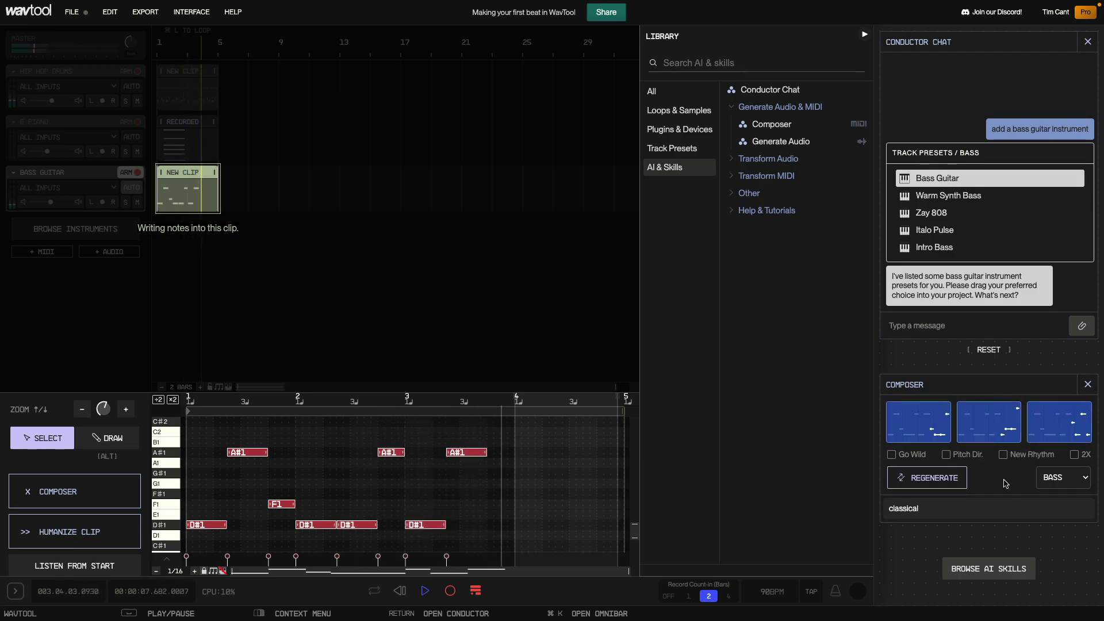
pyautogui.click(912, 430)
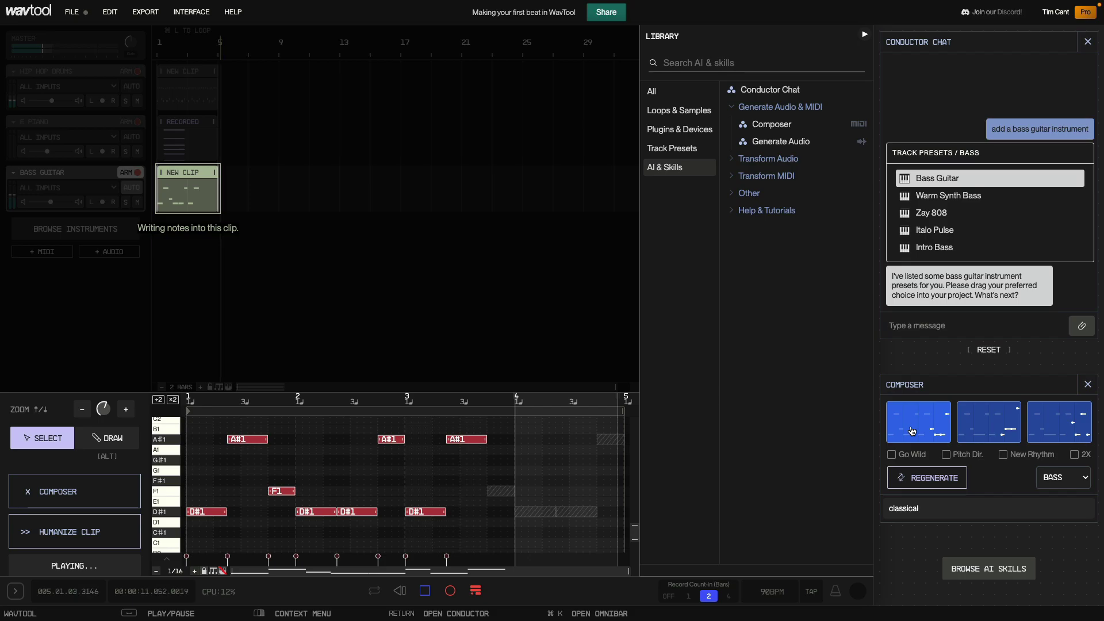
pyautogui.click(912, 430)
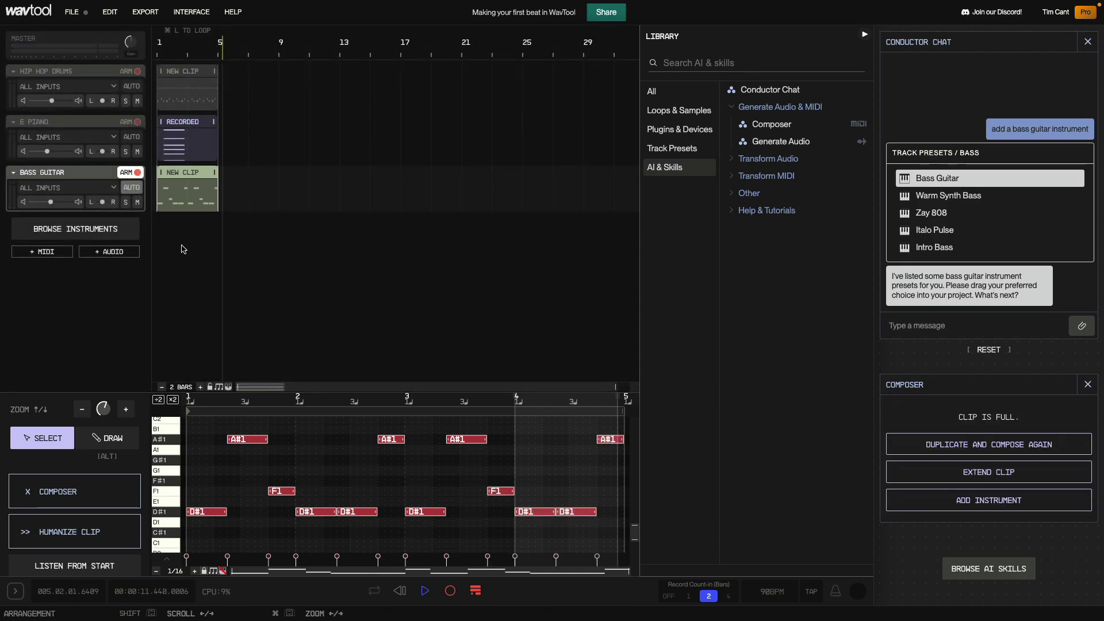
# Loop bars 1–5 and play the three-track beat from bar 1
pyautogui.press('super+l')
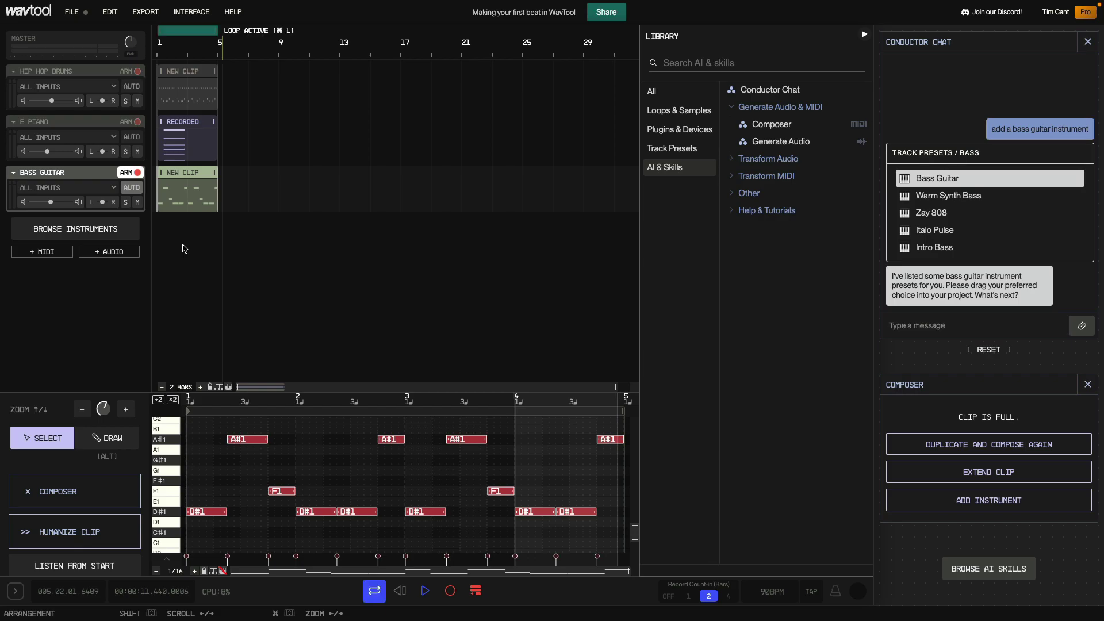
pyautogui.press('Return')
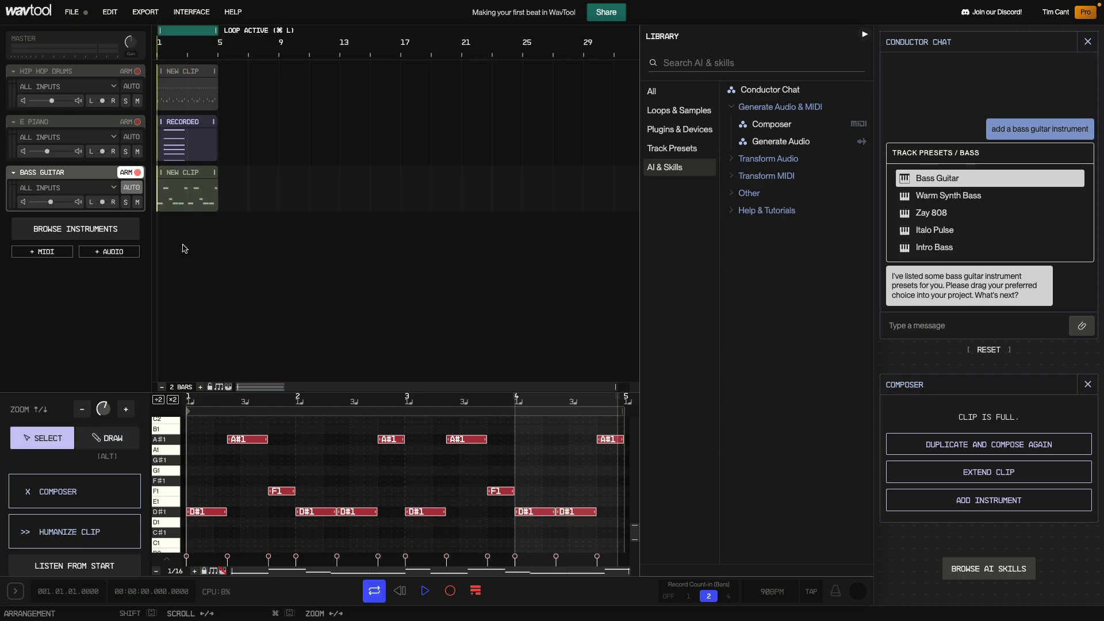
pyautogui.press('space')
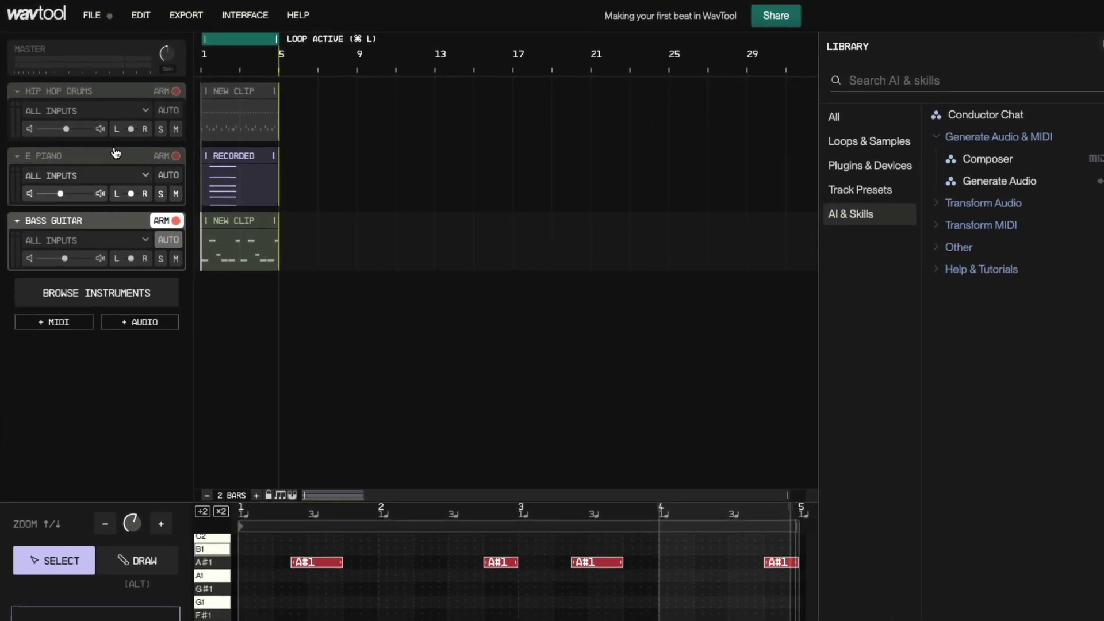
# Open the File menu's Export options for the project
pyautogui.click(90, 19)
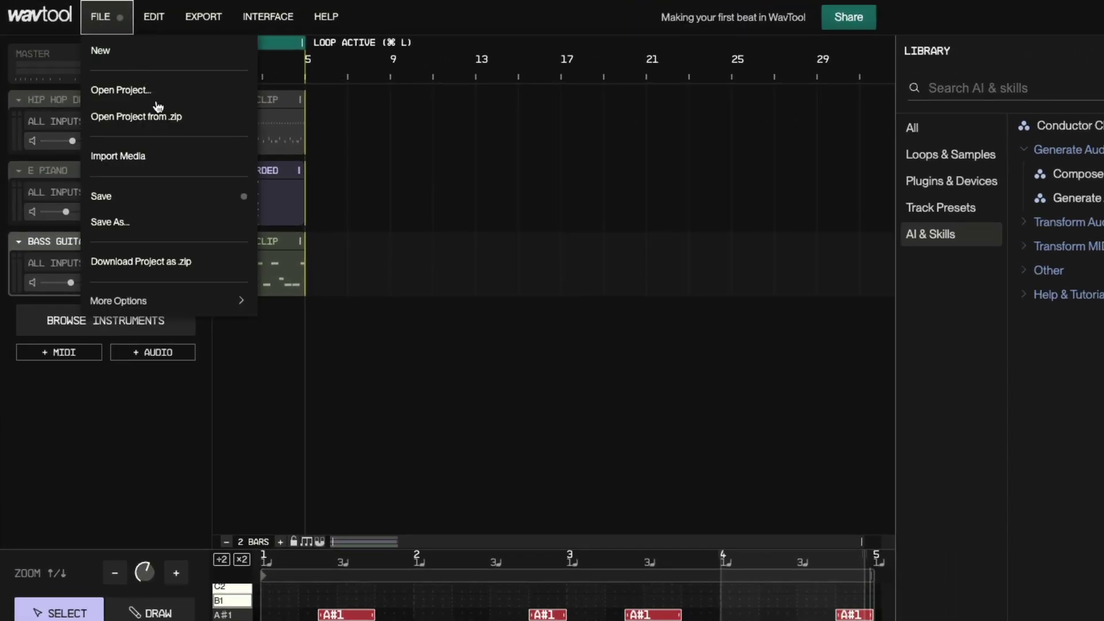
pyautogui.click(203, 17)
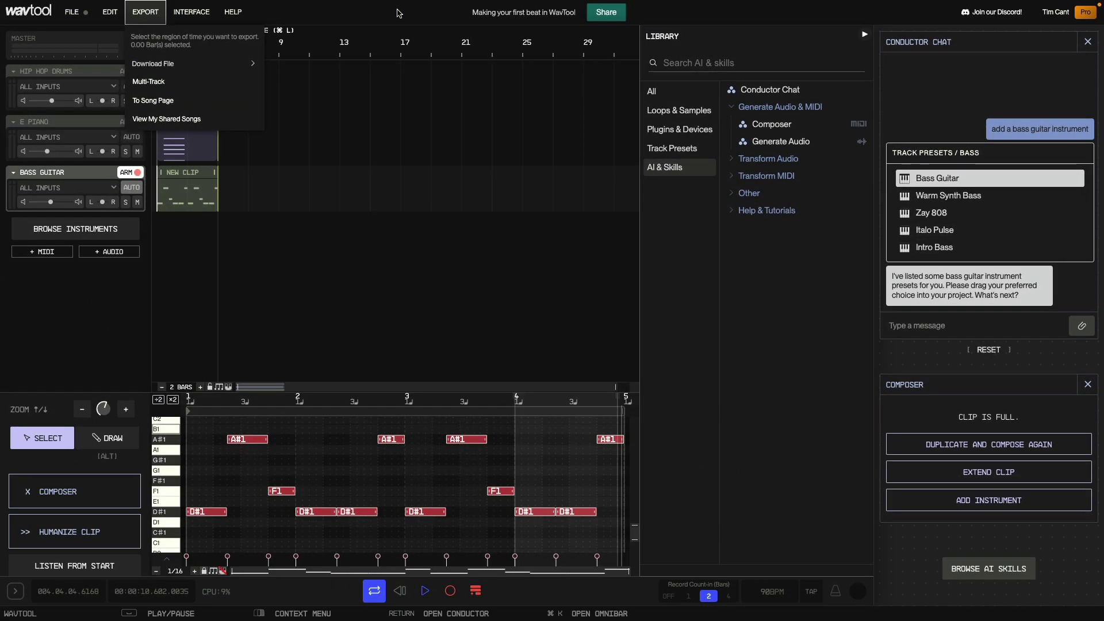
# Enable Allow Remixing in the project's Share settings
pyautogui.click(608, 15)
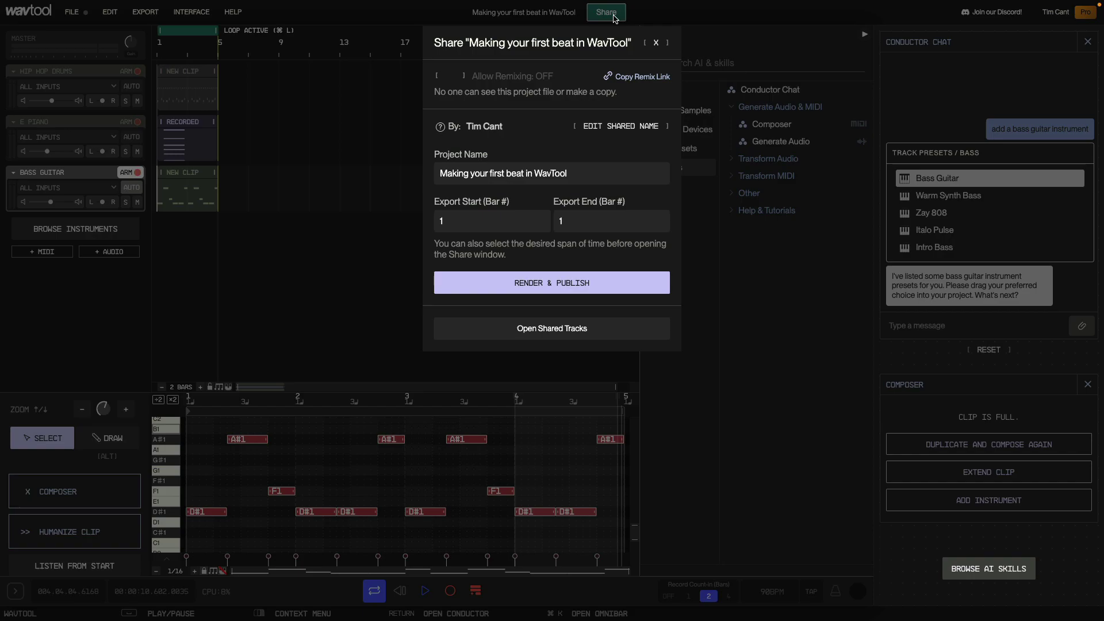
pyautogui.click(503, 77)
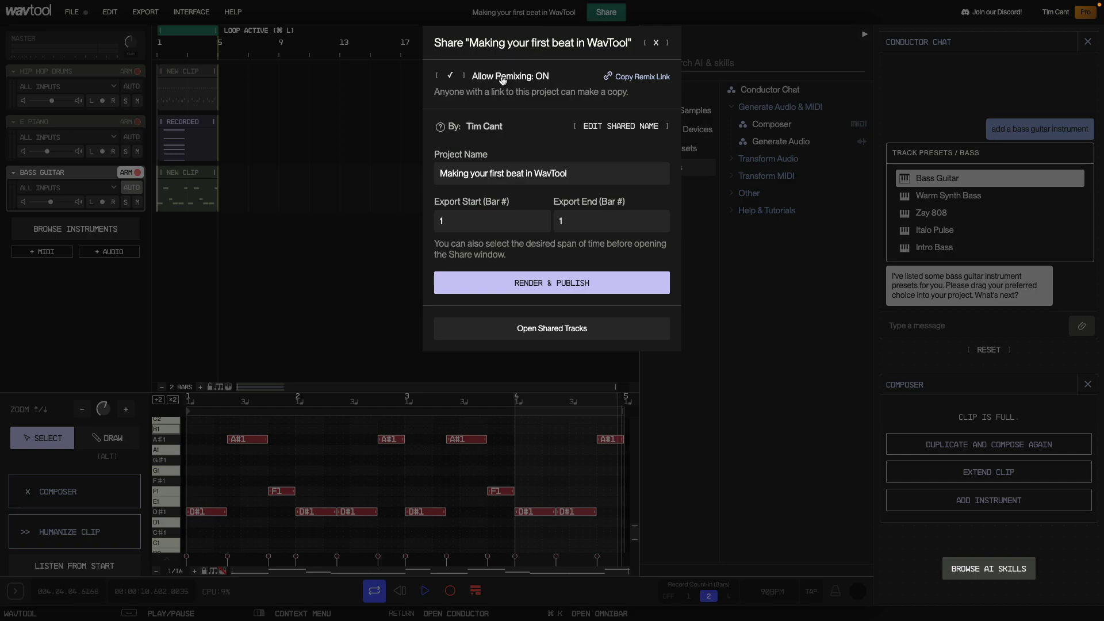